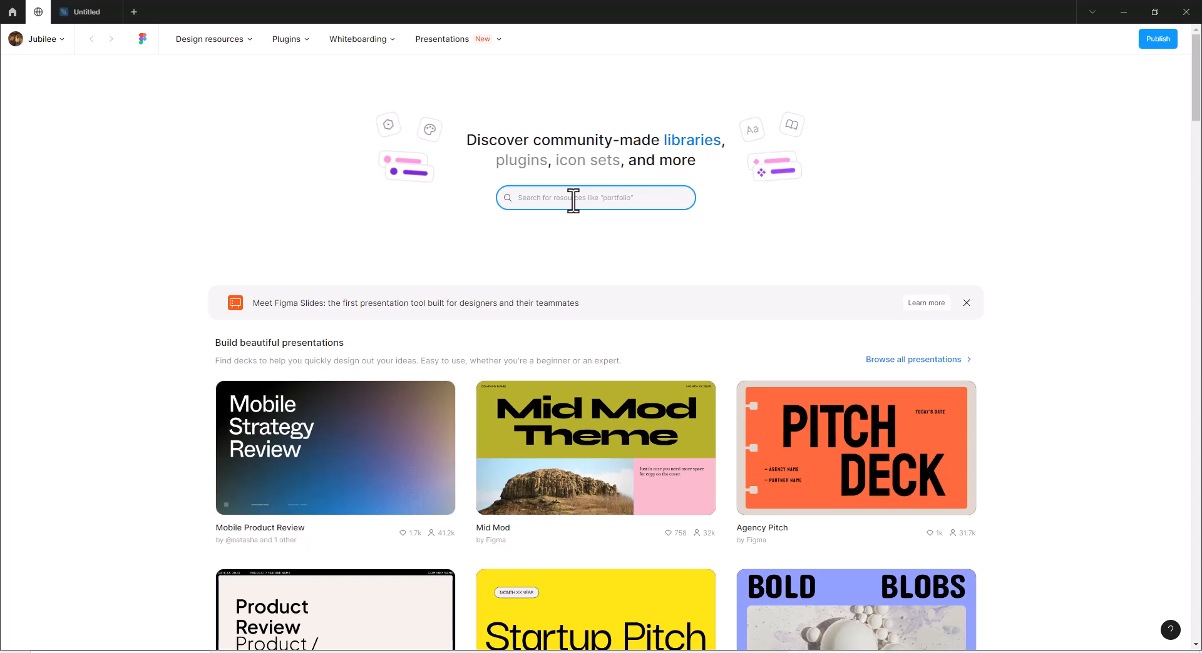
Search the Community for "TikTok UI Screens by" and open the TikTok UI Screens file by Pixsellz for editing.
type("Tik")
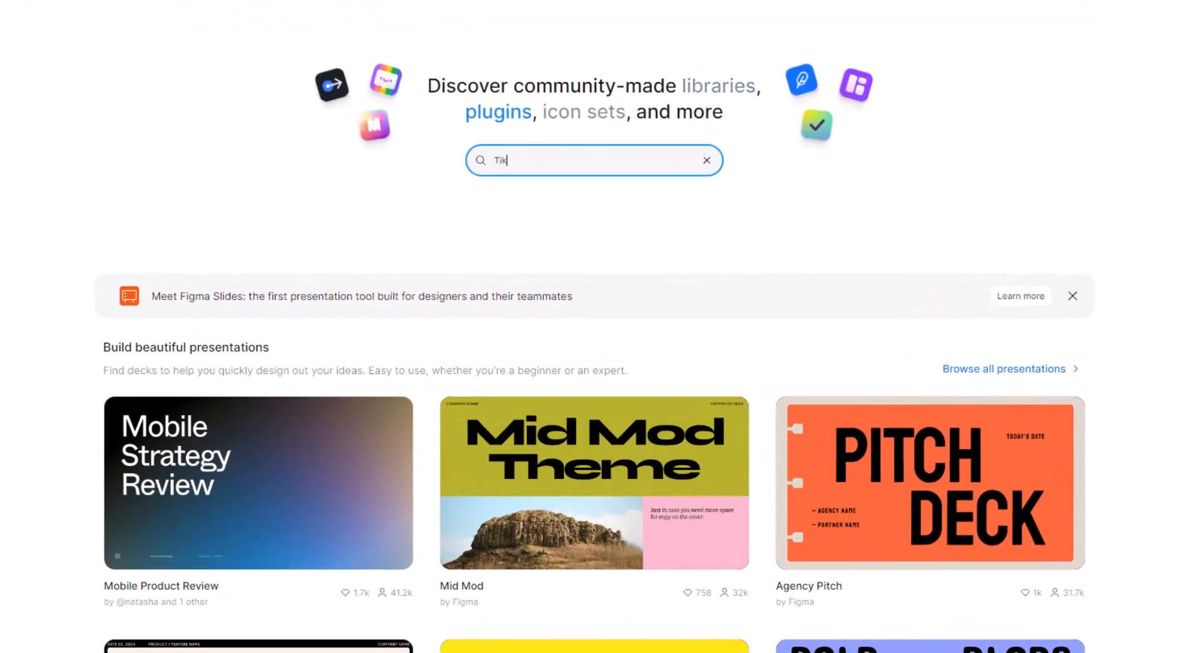
type("Tok UI Screens by")
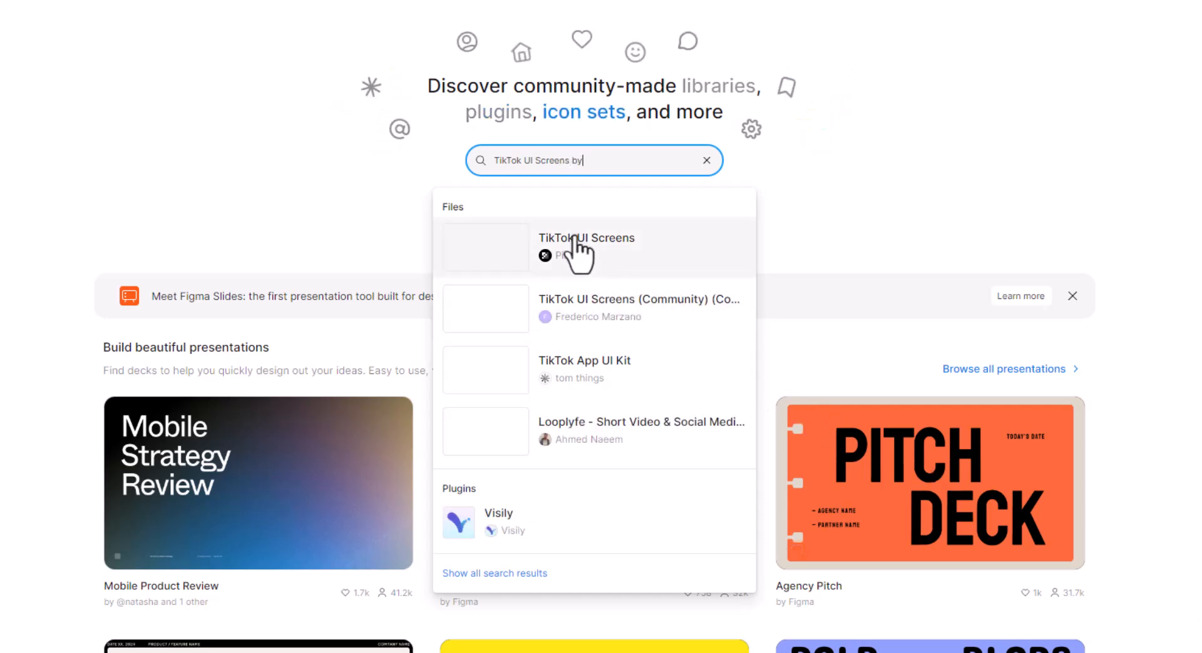
left_click(617, 247)
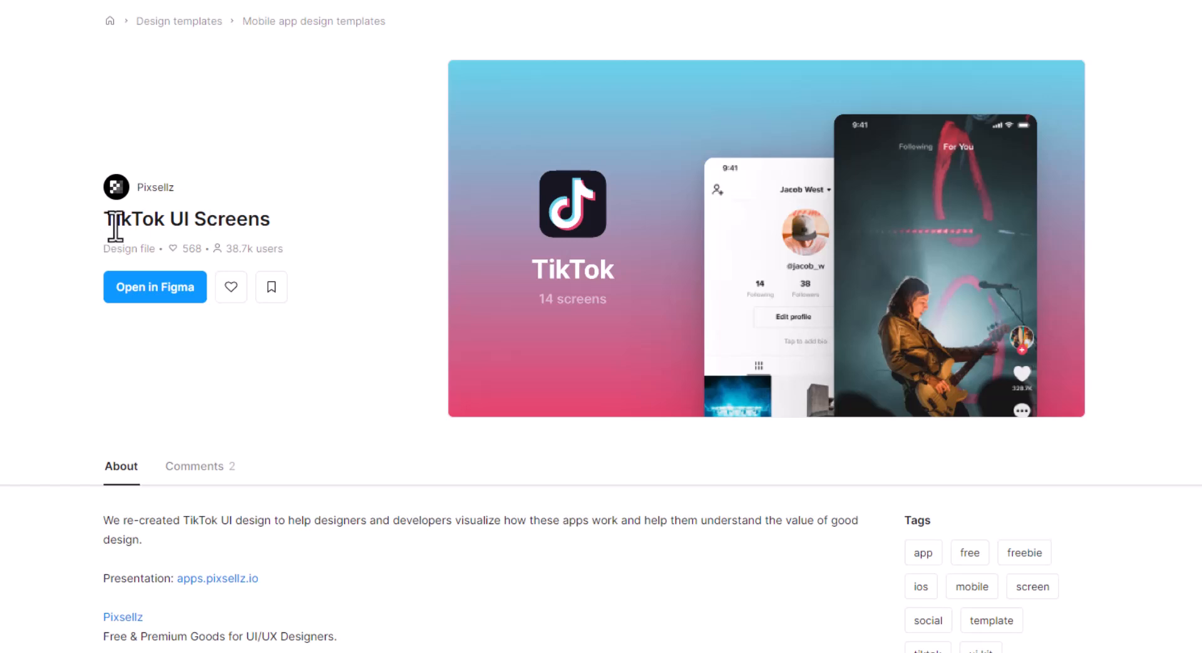
left_click(152, 287)
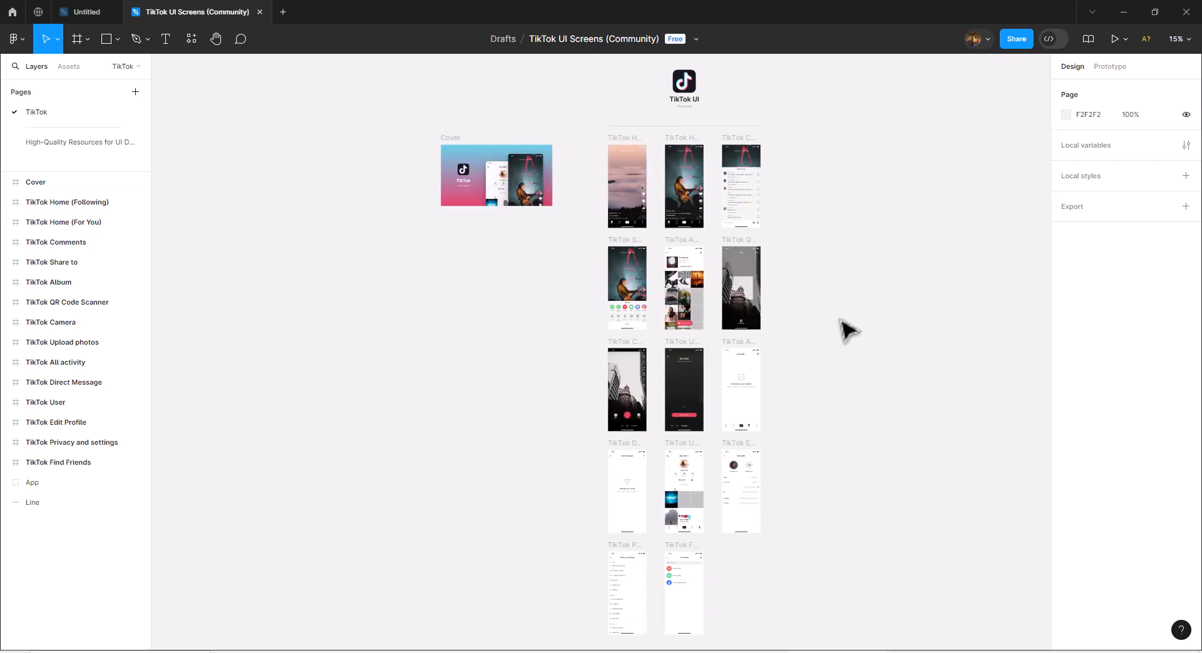
Create a new blank design file.
scroll(841, 320, "down", 1)
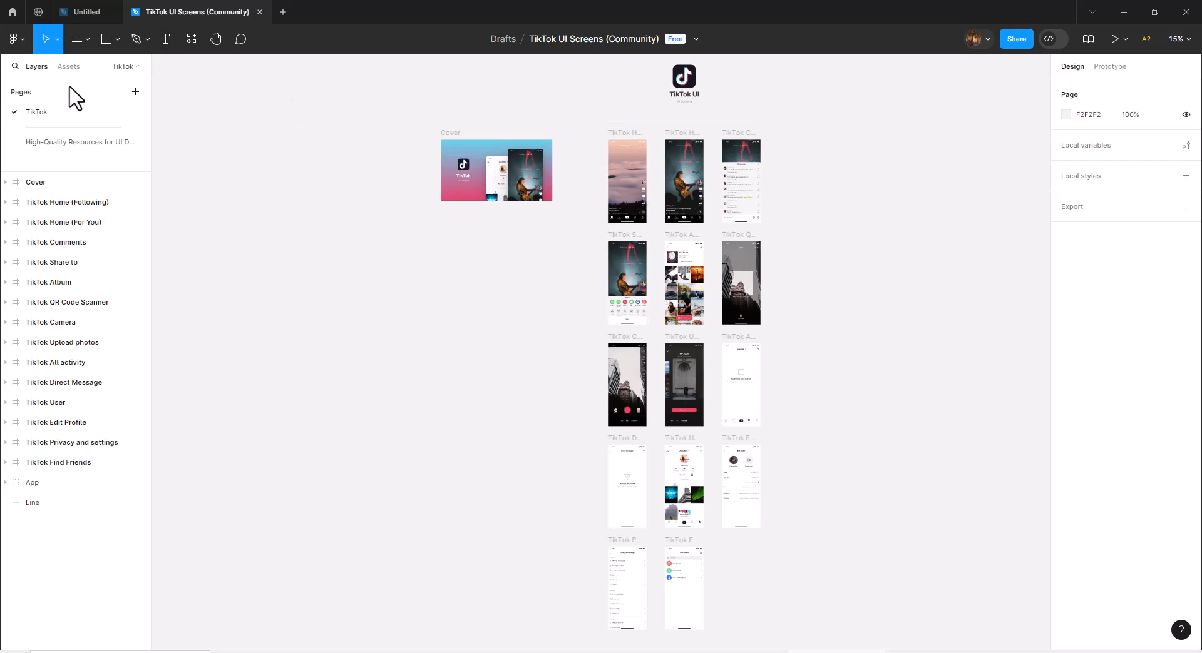
left_click(21, 43)
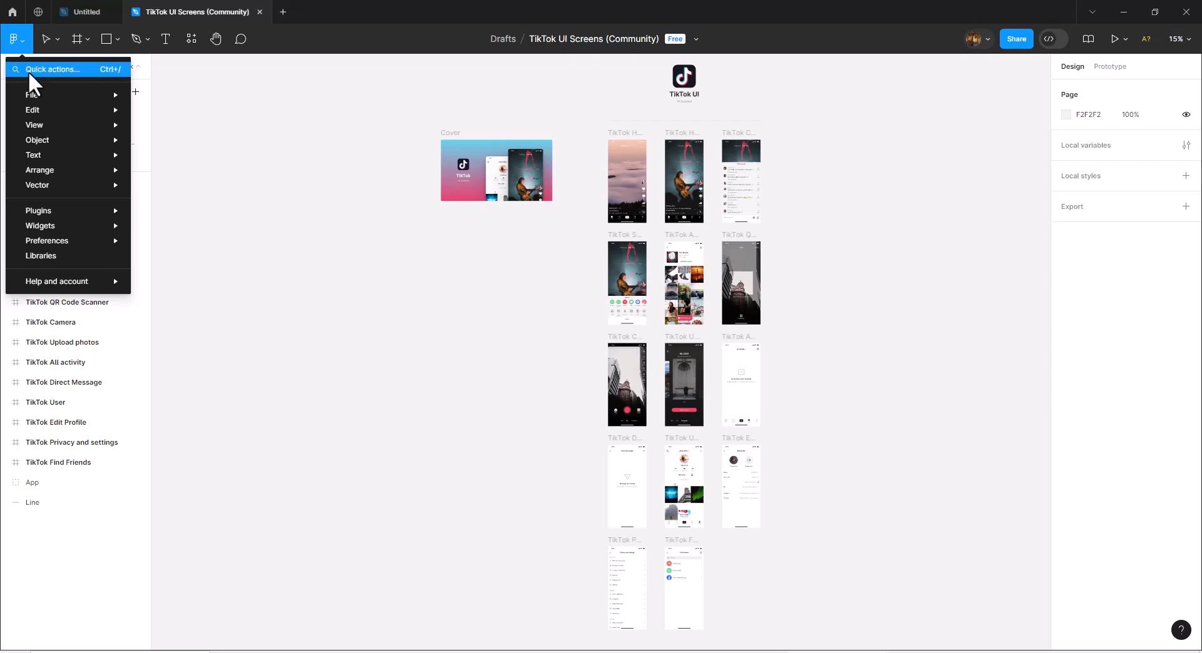
mouse_move(31, 99)
left_click(210, 95)
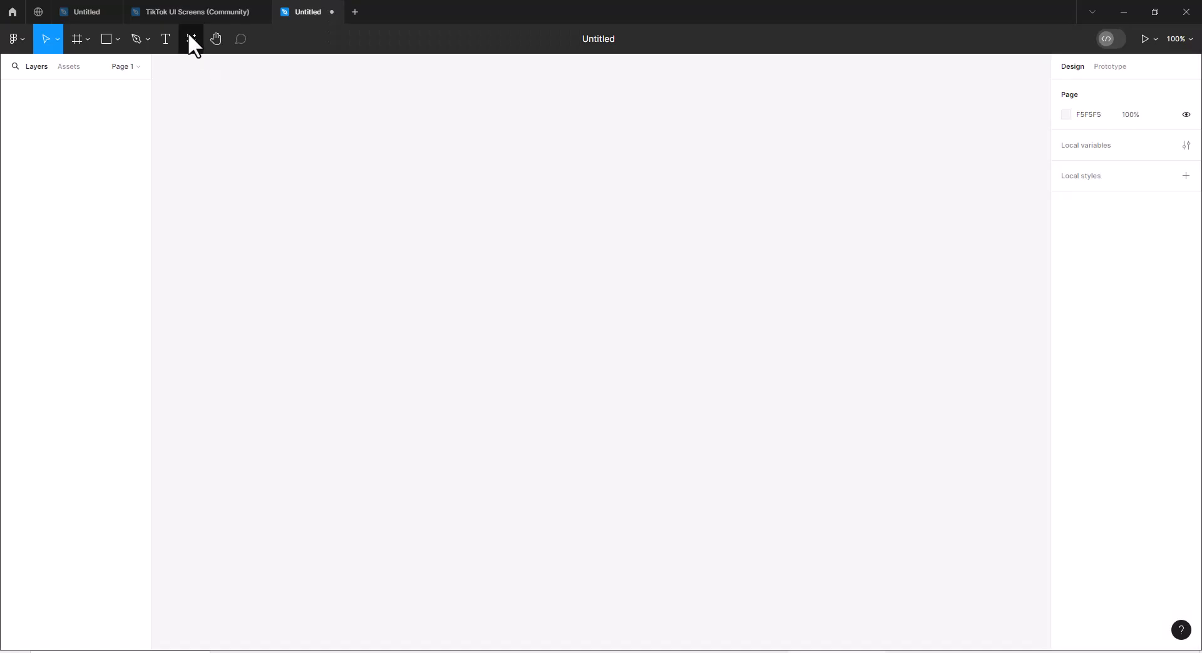
Copy the TikTok Album frame from the TikTok UI Screens (Community) file into the new Untitled file.
left_click(185, 14)
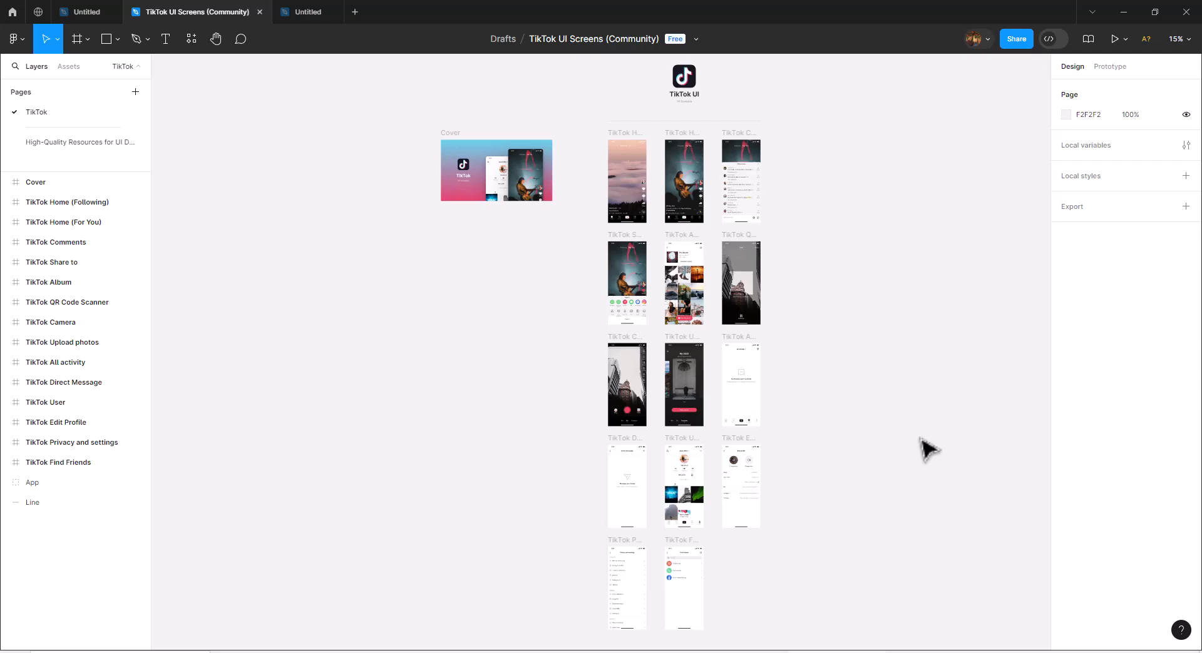
left_click(1187, 44)
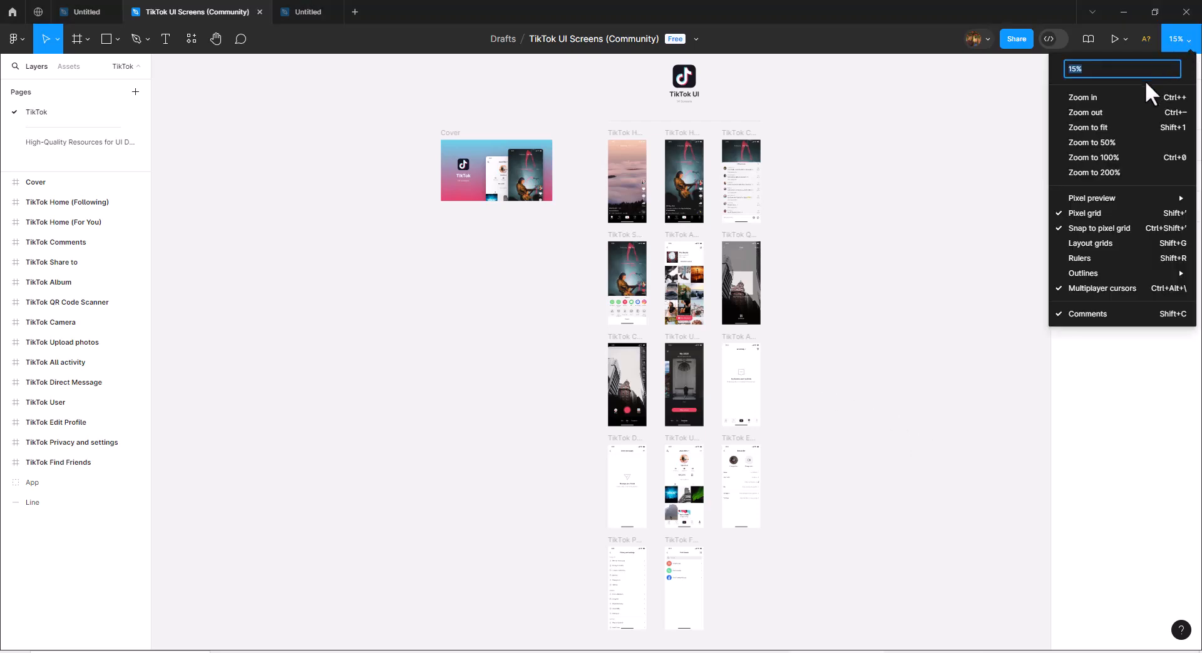
left_click(1130, 99)
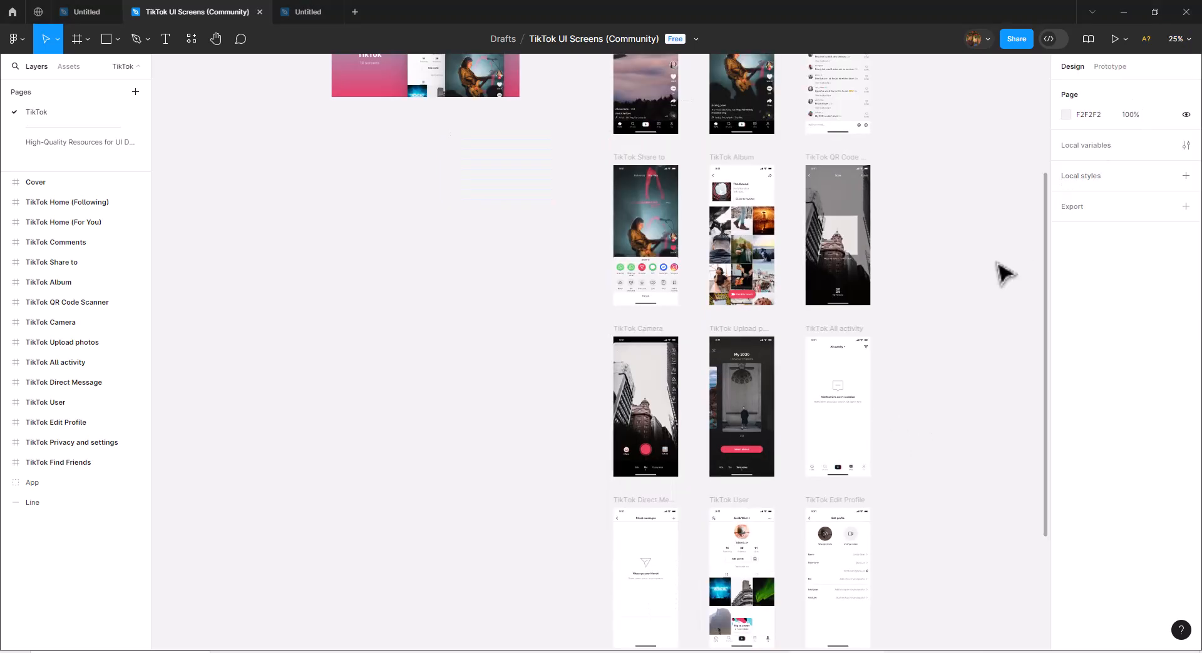
scroll(1001, 272, "up", 1)
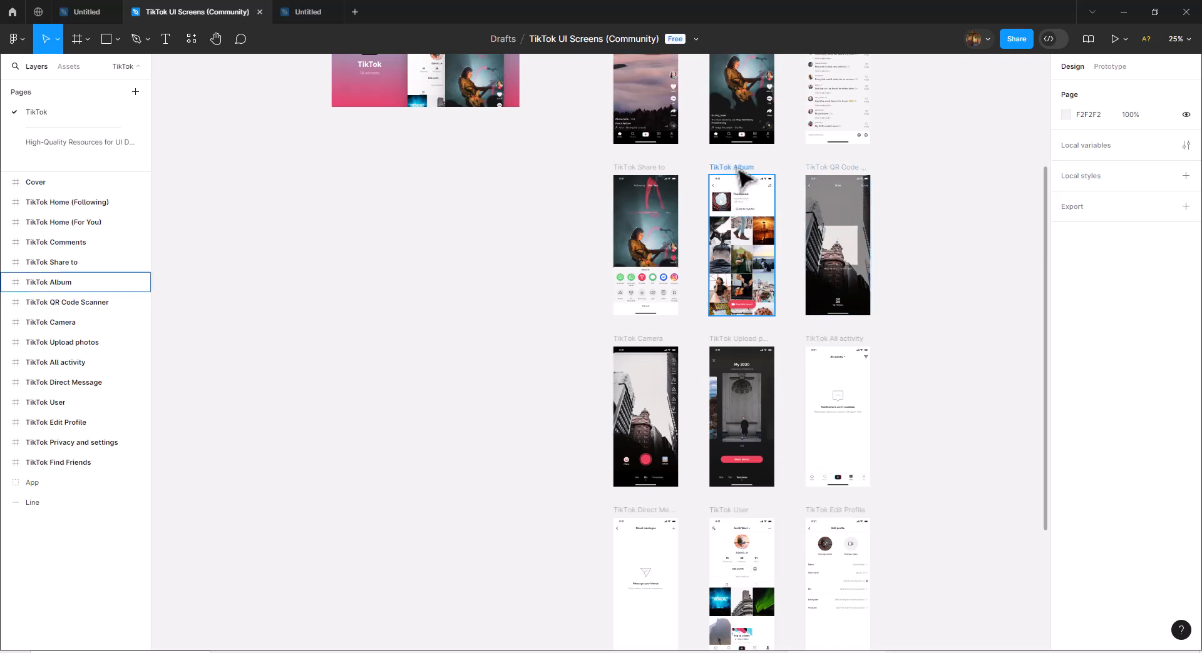
left_click(745, 180)
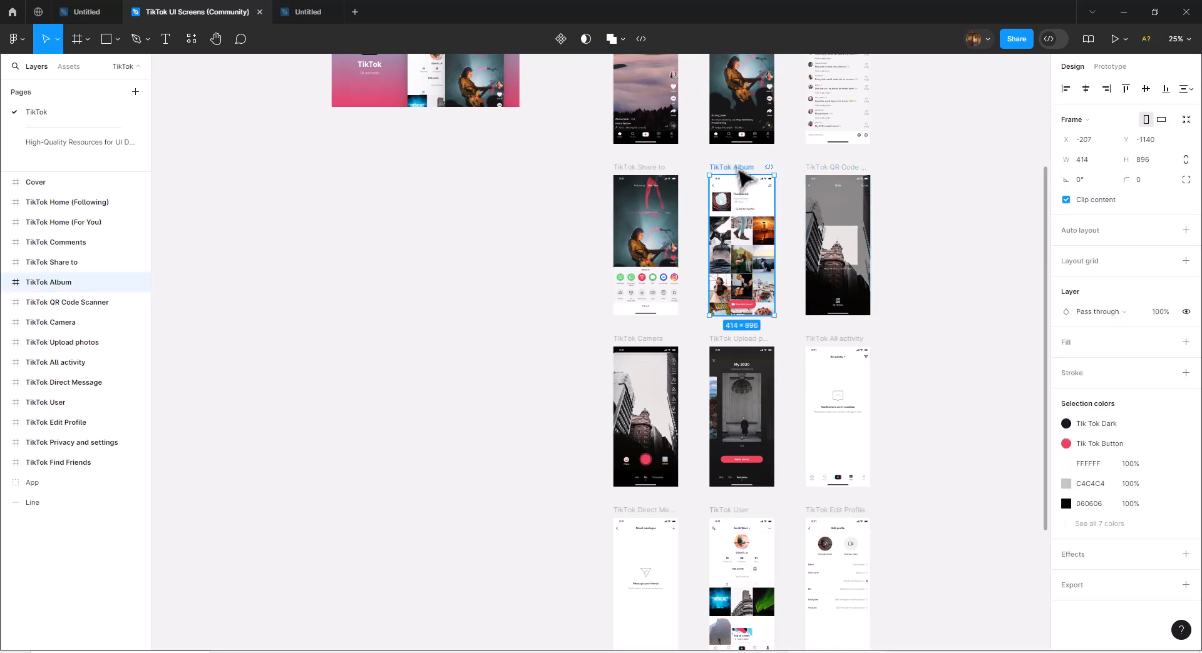
left_click(314, 10)
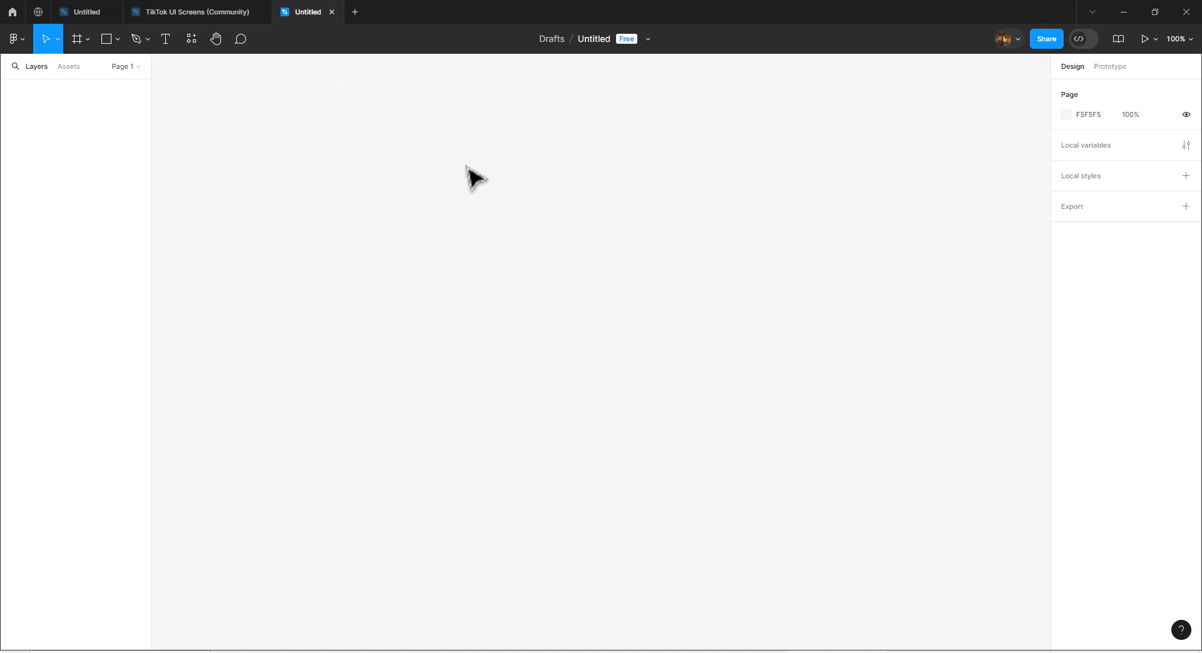
key("ctrl+v")
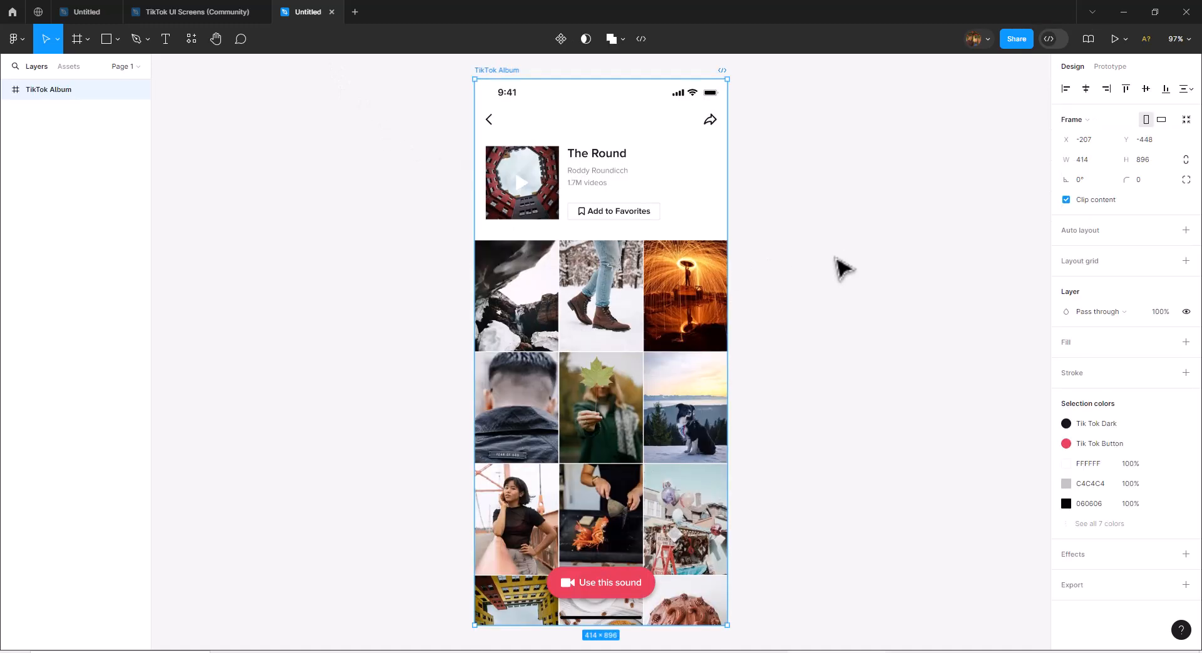
left_click(840, 266)
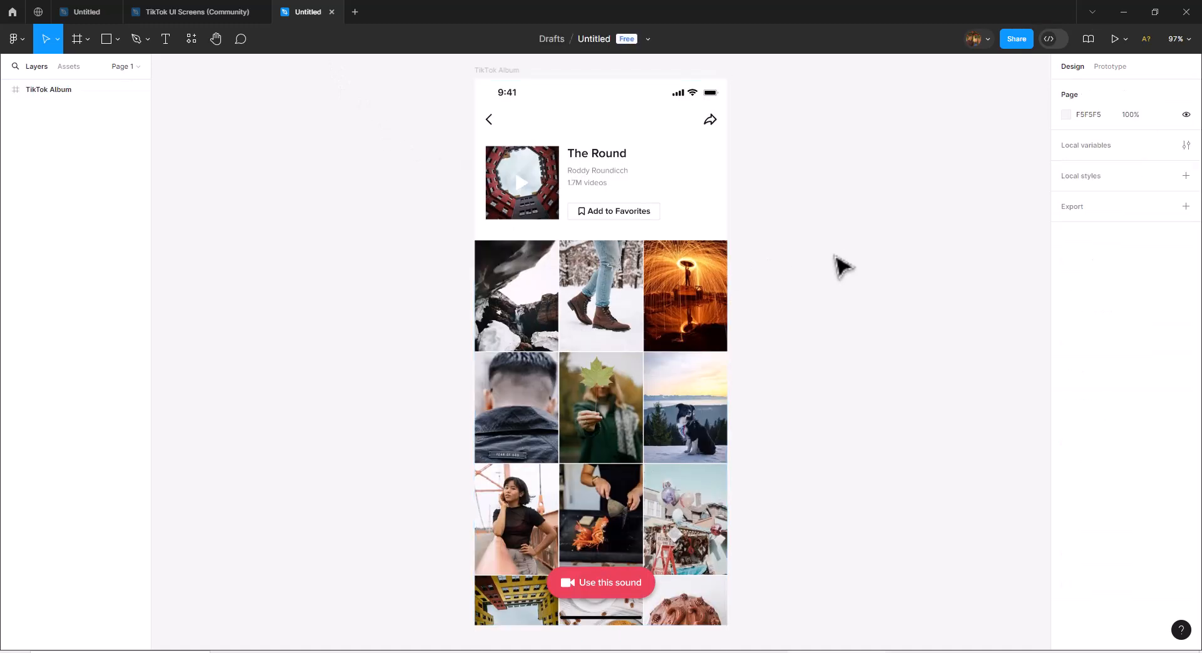
Move the Thumbnails group out of the TikTok Album frame onto the empty canvas to its left.
left_click(496, 75)
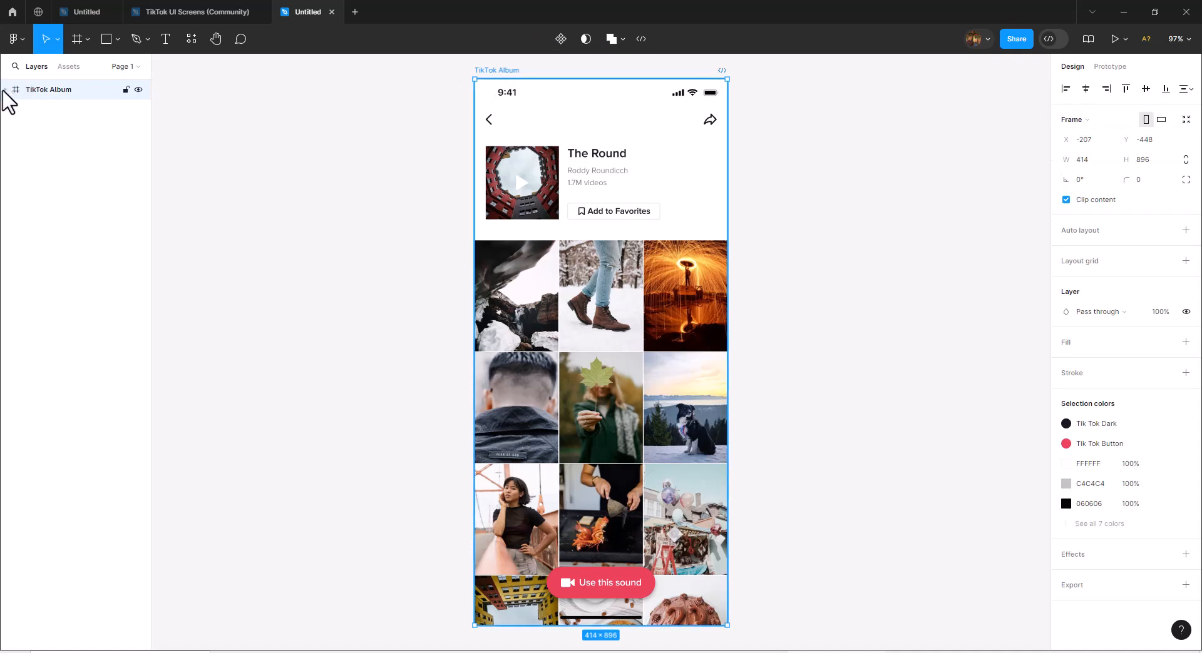
left_click(5, 89)
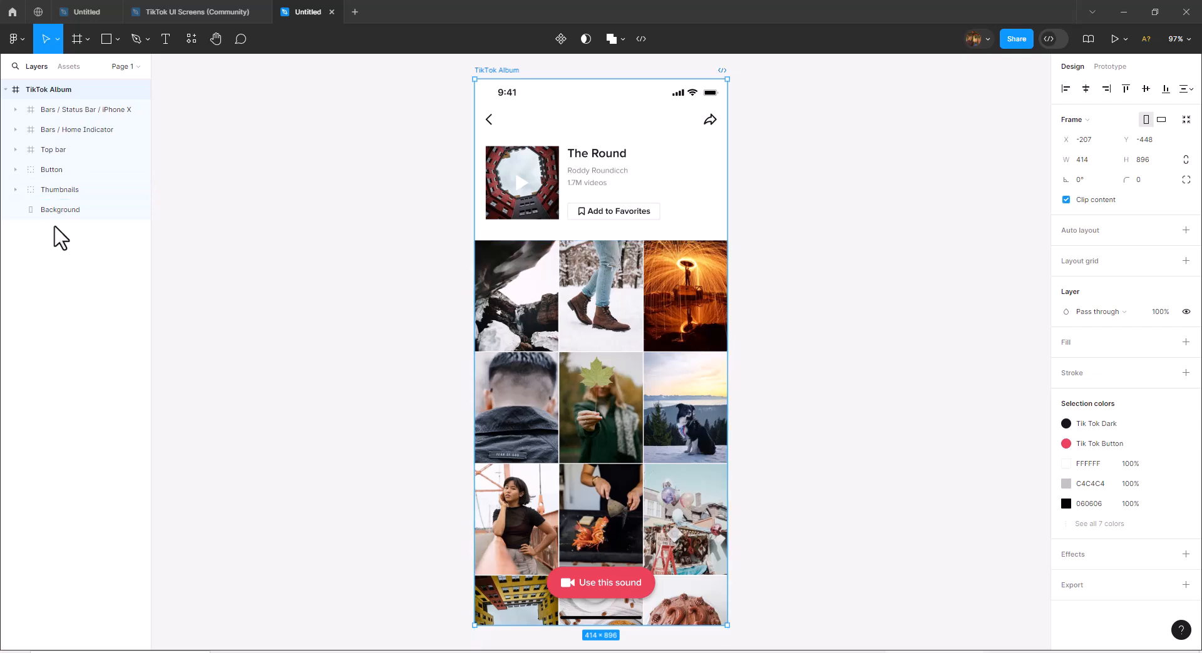
left_click(55, 189)
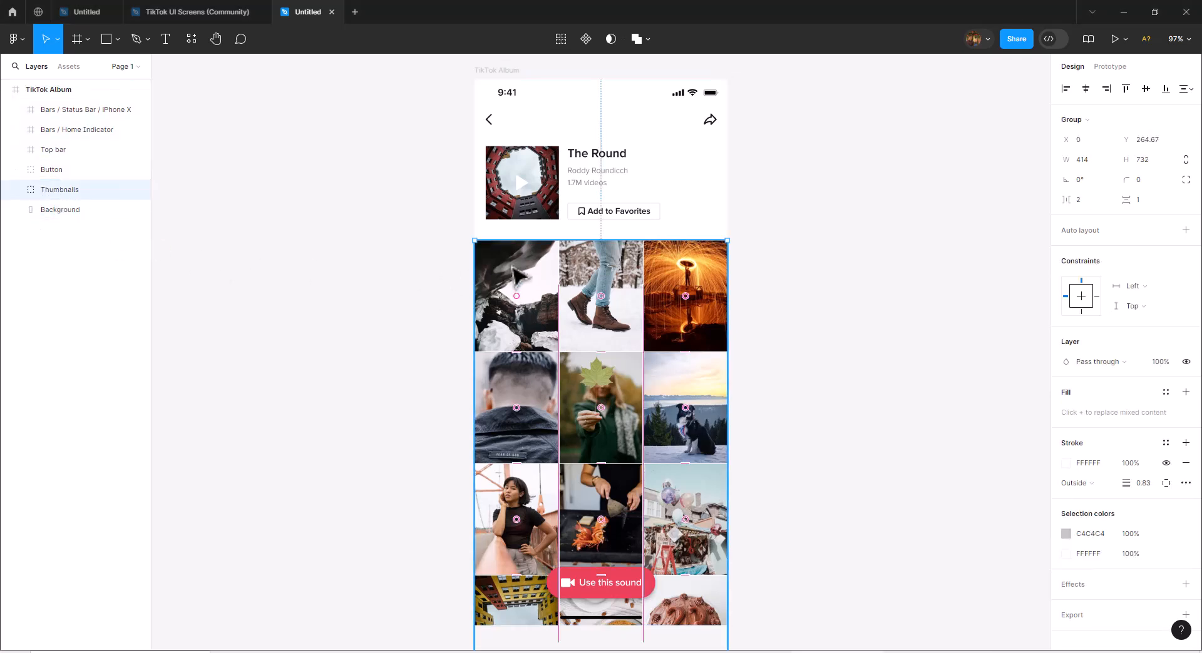
left_click_drag(516, 275, 216, 245)
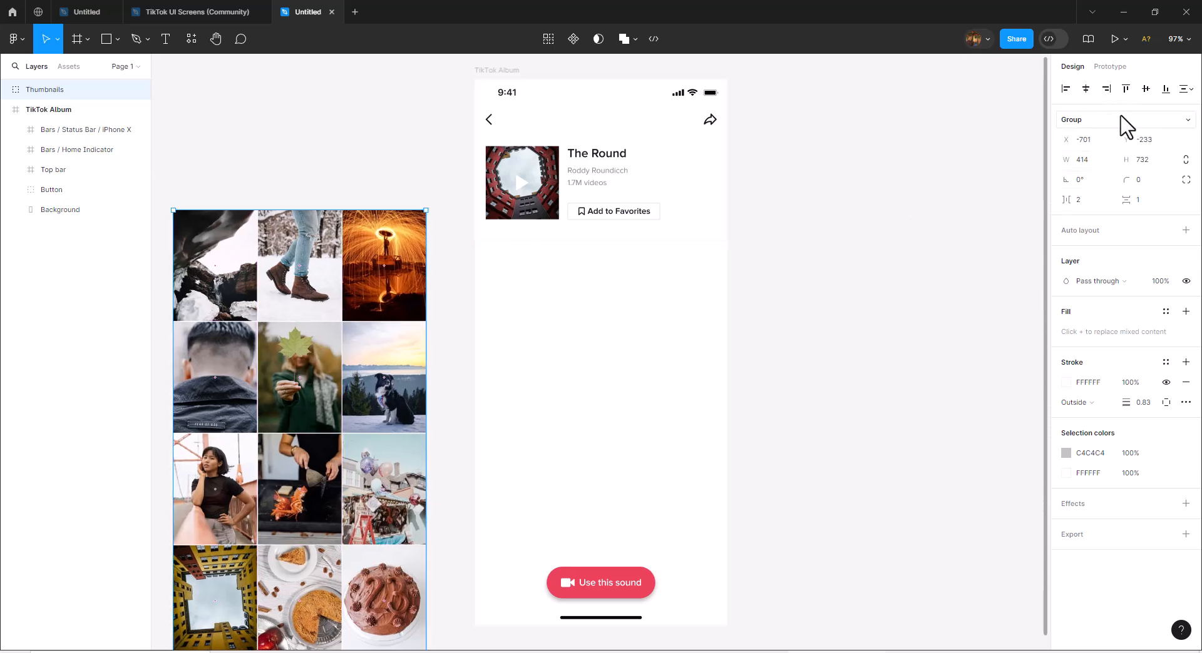
Reposition the Thumbnails group to the right of the TikTok Album frame, at about X 377, Y -627.
left_click(1187, 39)
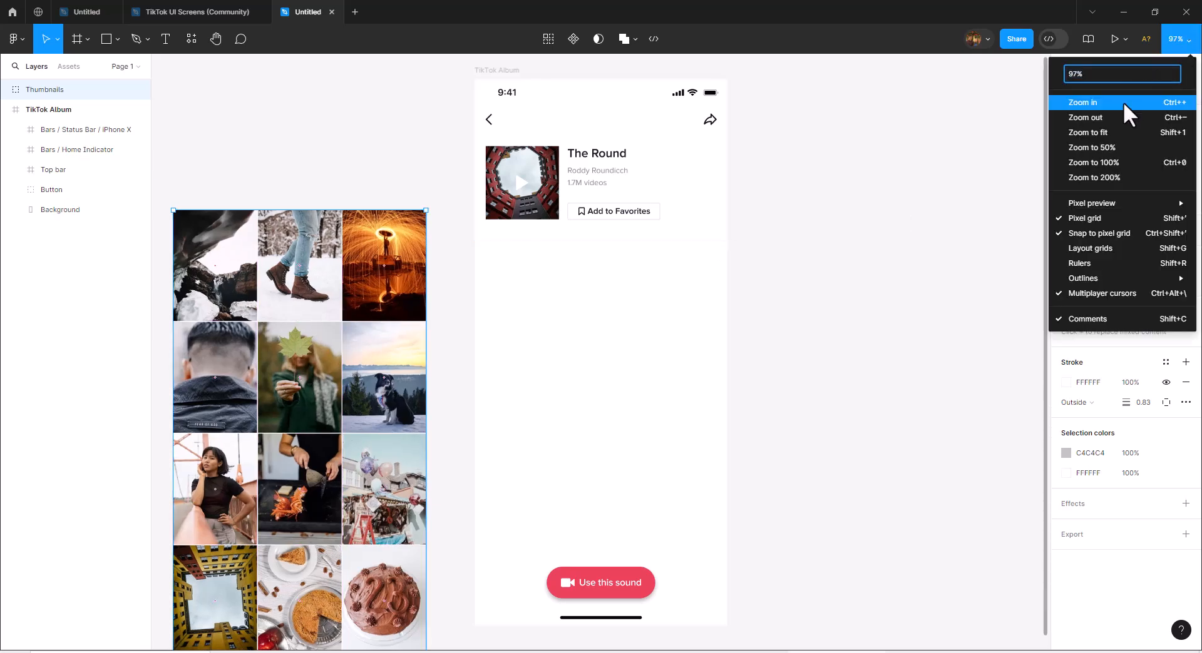
left_click(1117, 117)
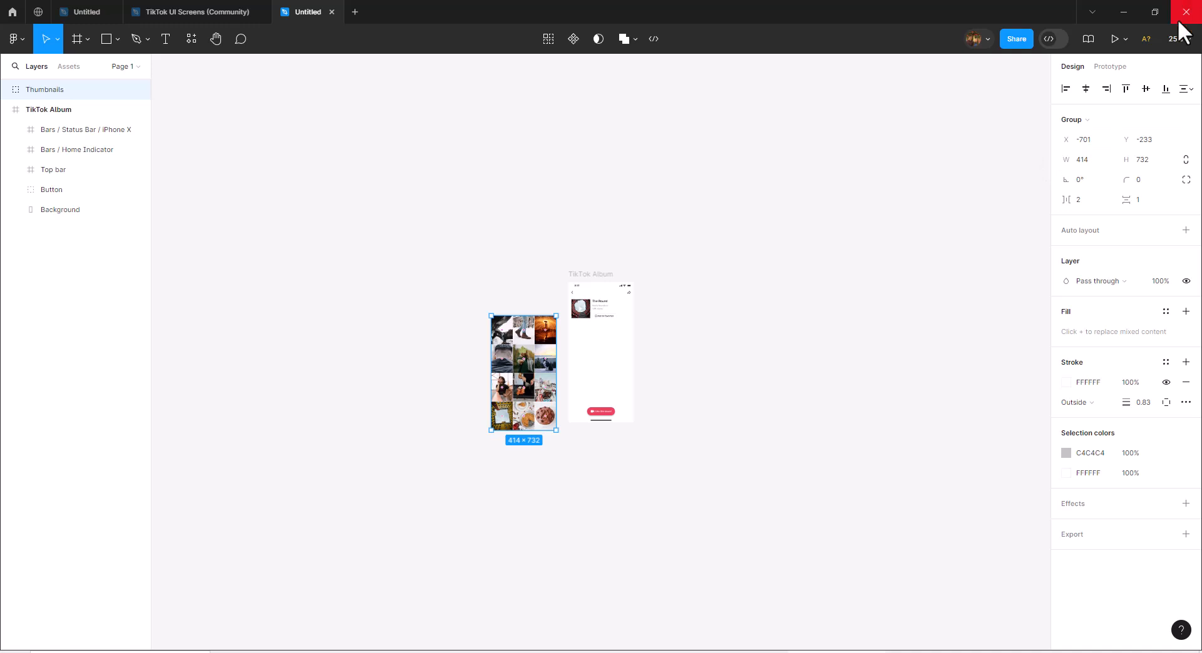
left_click(1185, 42)
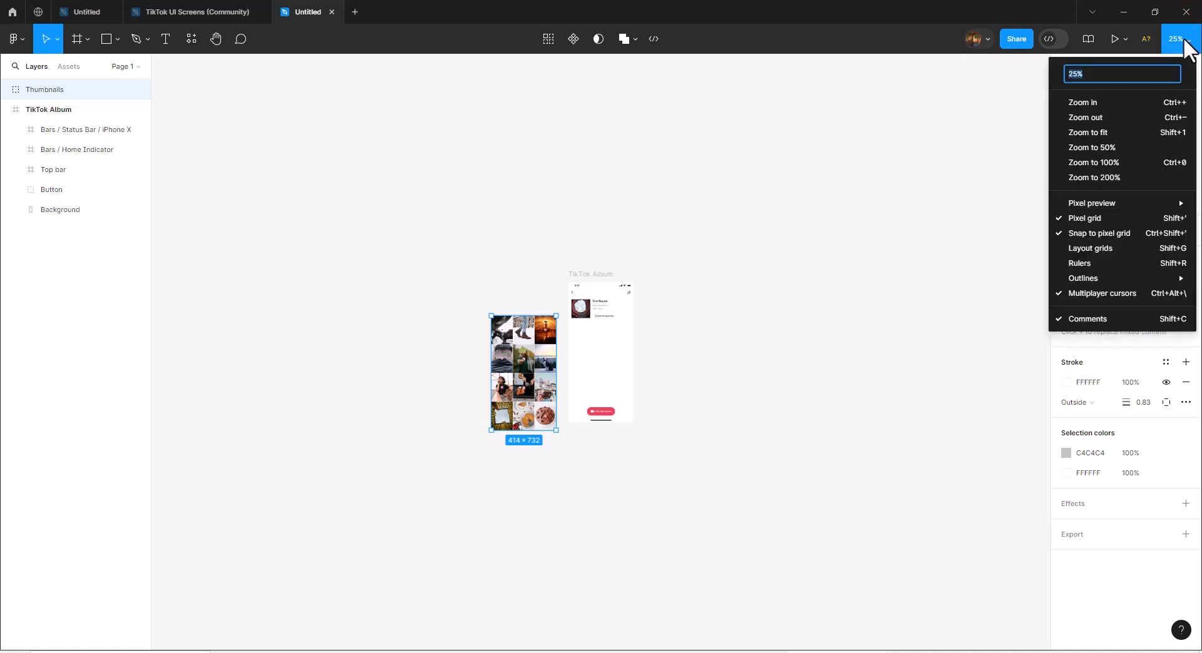
left_click(1148, 101)
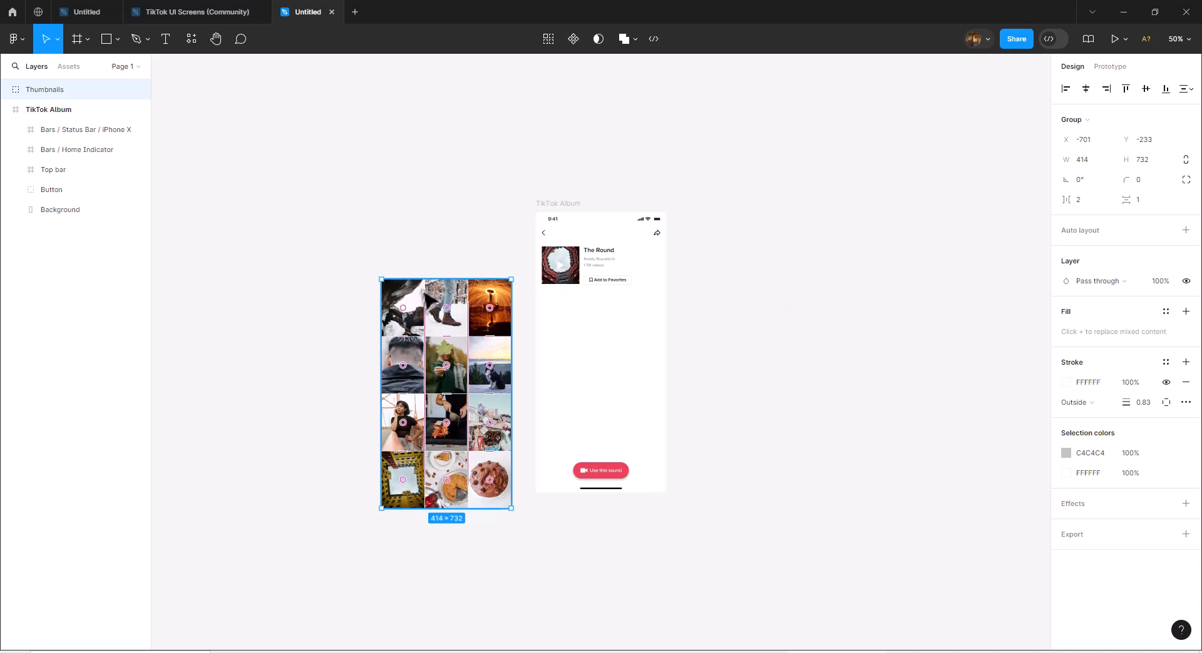
left_click_drag(420, 294, 709, 304)
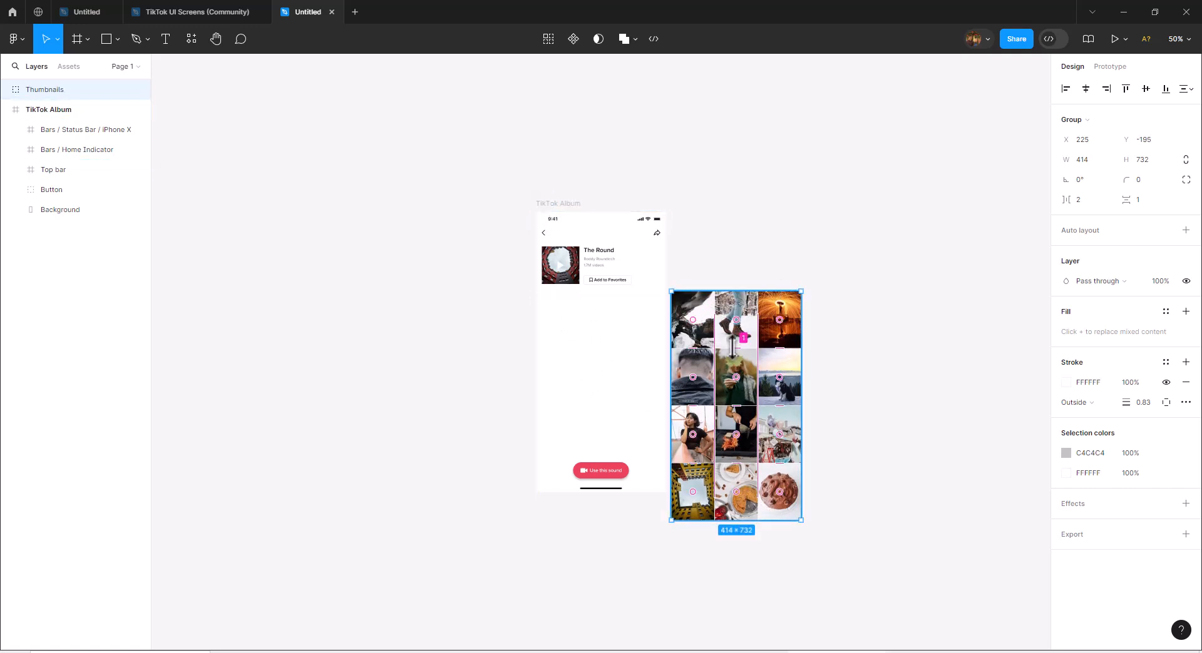
left_click_drag(784, 338, 833, 203)
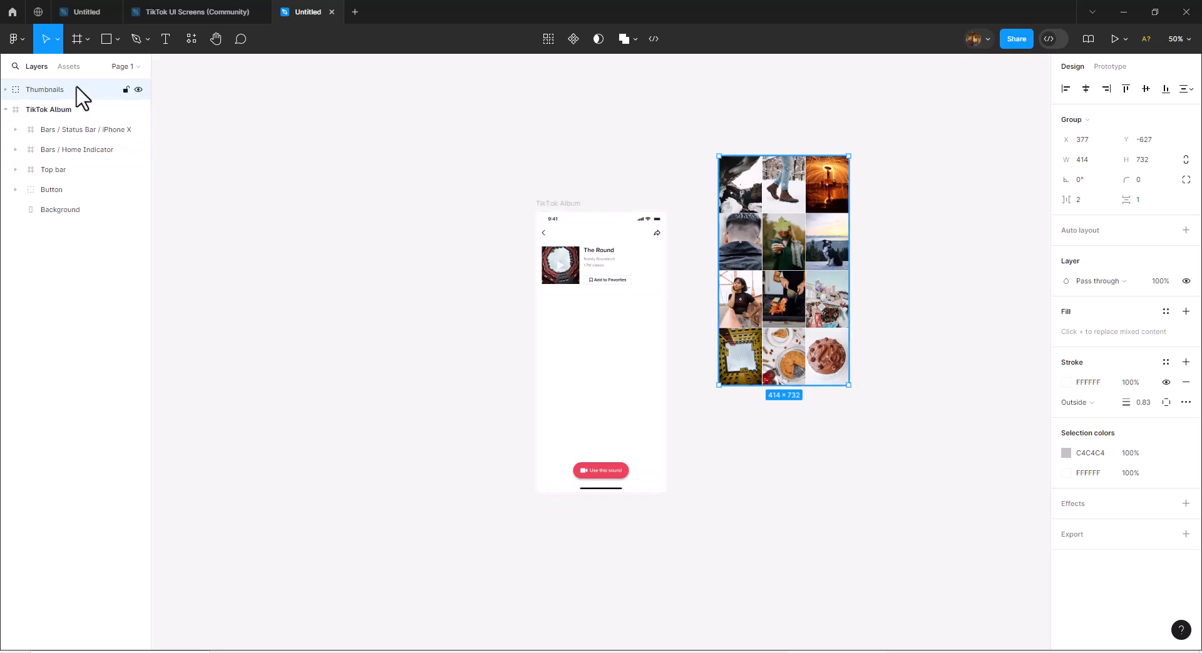
Duplicate the Thumbnails group and place the copy directly below the original with no gap.
key("ctrl+d")
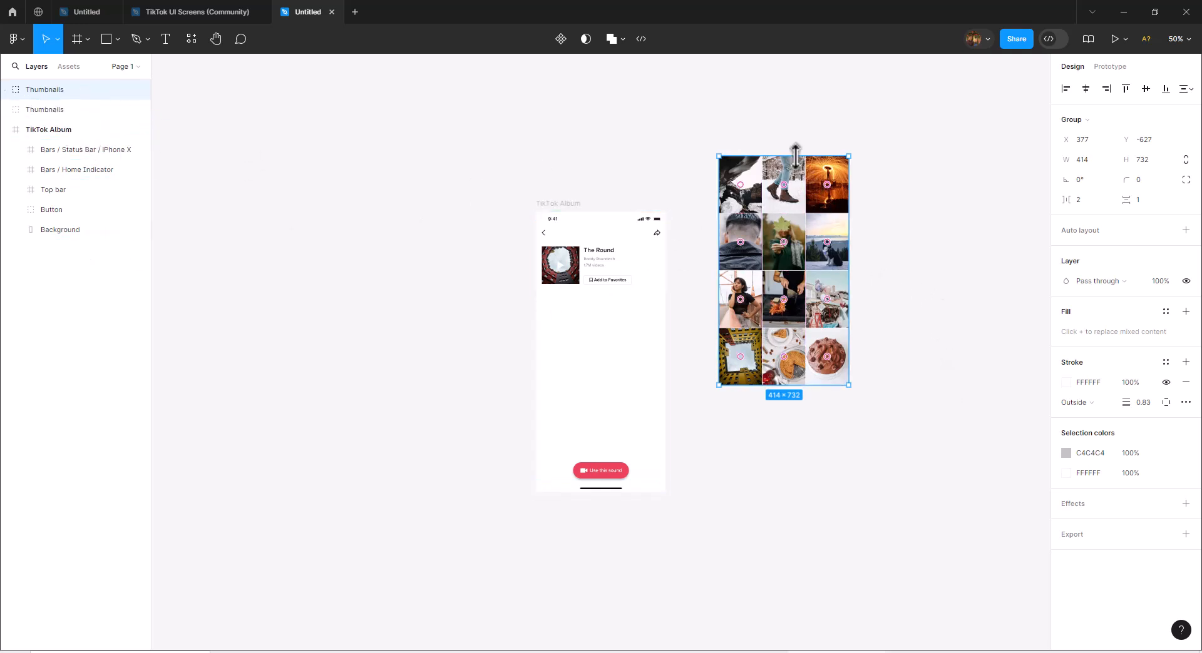
left_click_drag(801, 165, 797, 403)
left_click(916, 386)
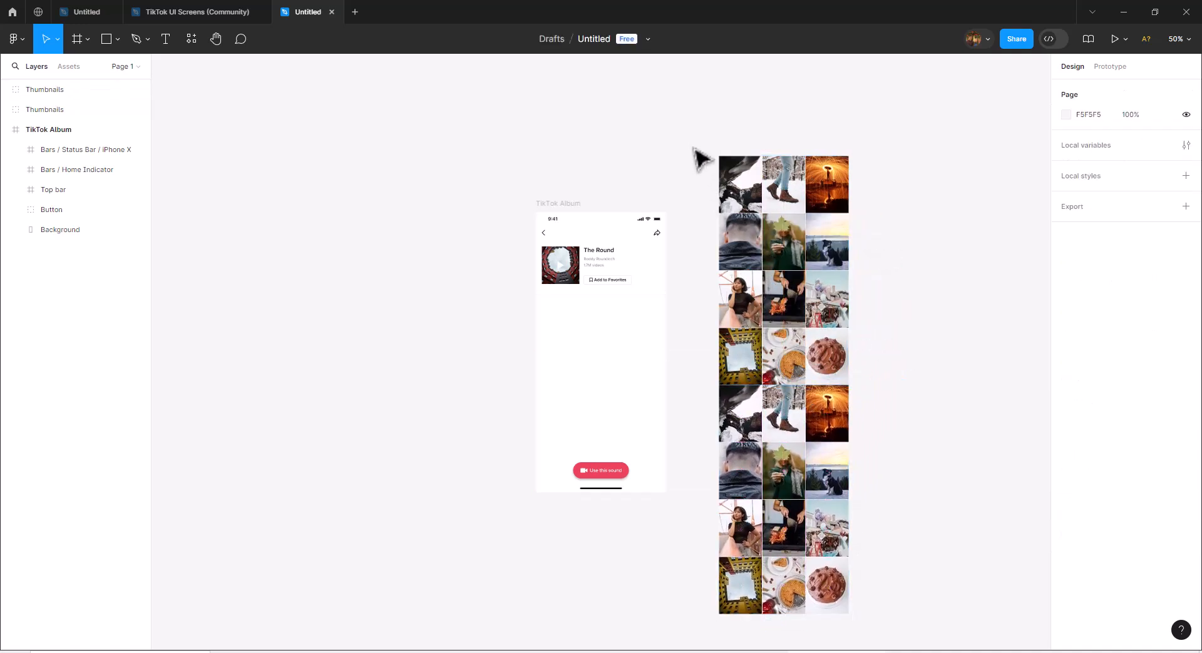
Wrap both Thumbnails groups in one frame and rename it "Frame Thumbnail".
left_click_drag(696, 130, 885, 644)
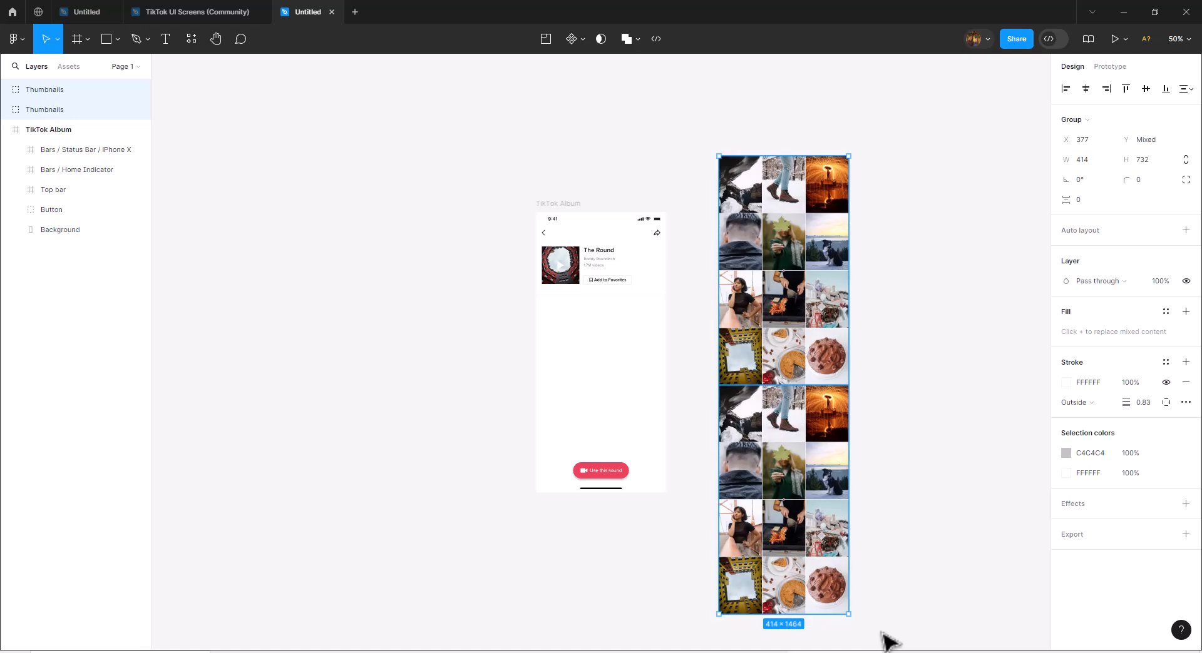
right_click(822, 197)
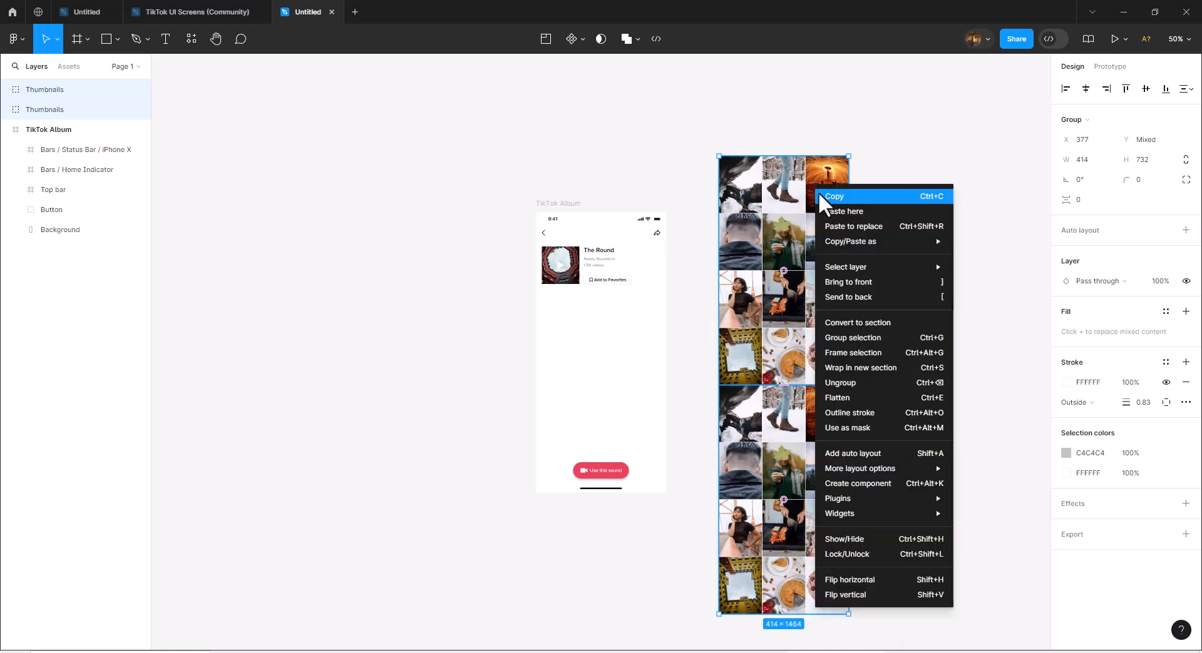
left_click(876, 352)
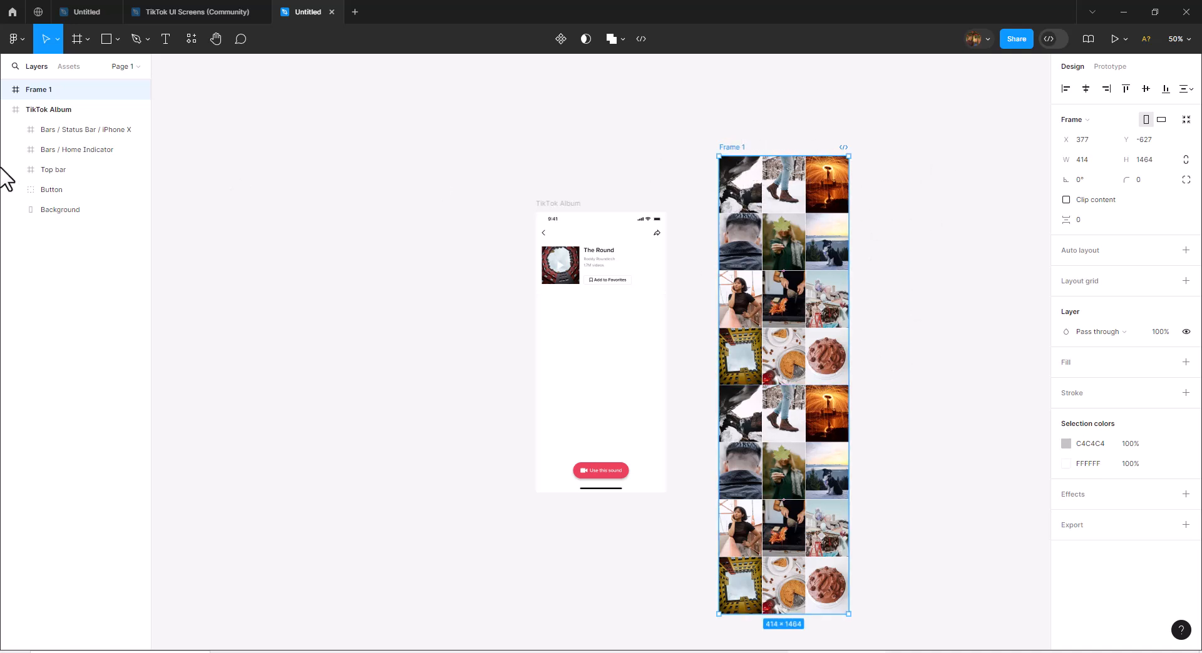
double_click(37, 90)
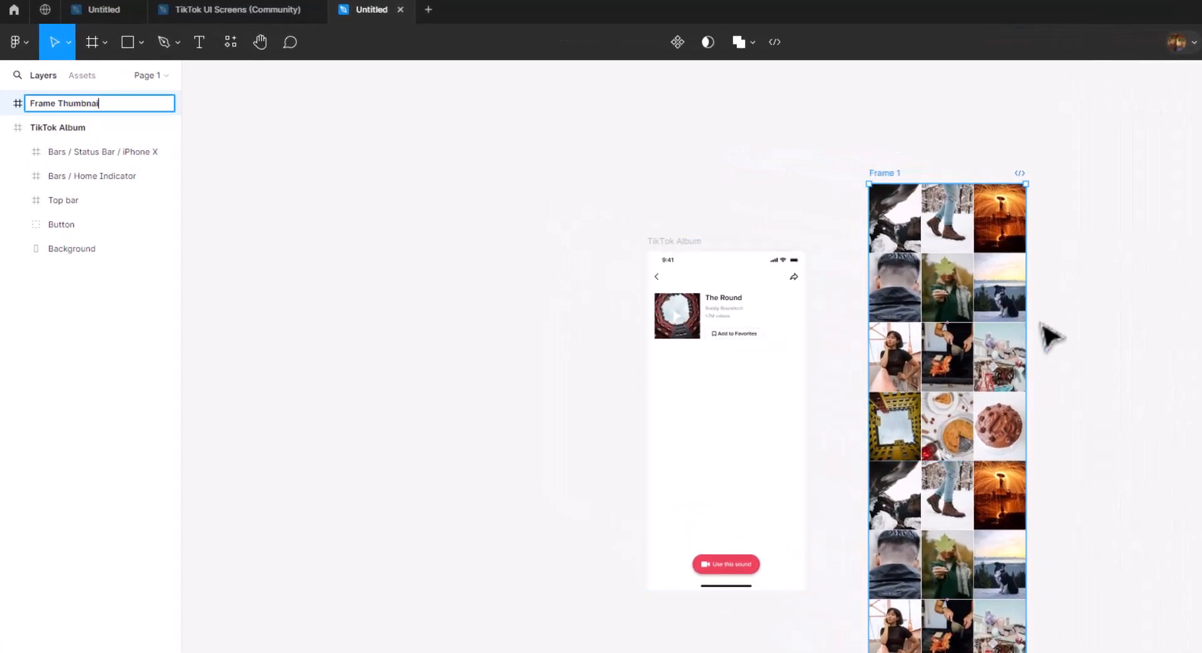
key("Return")
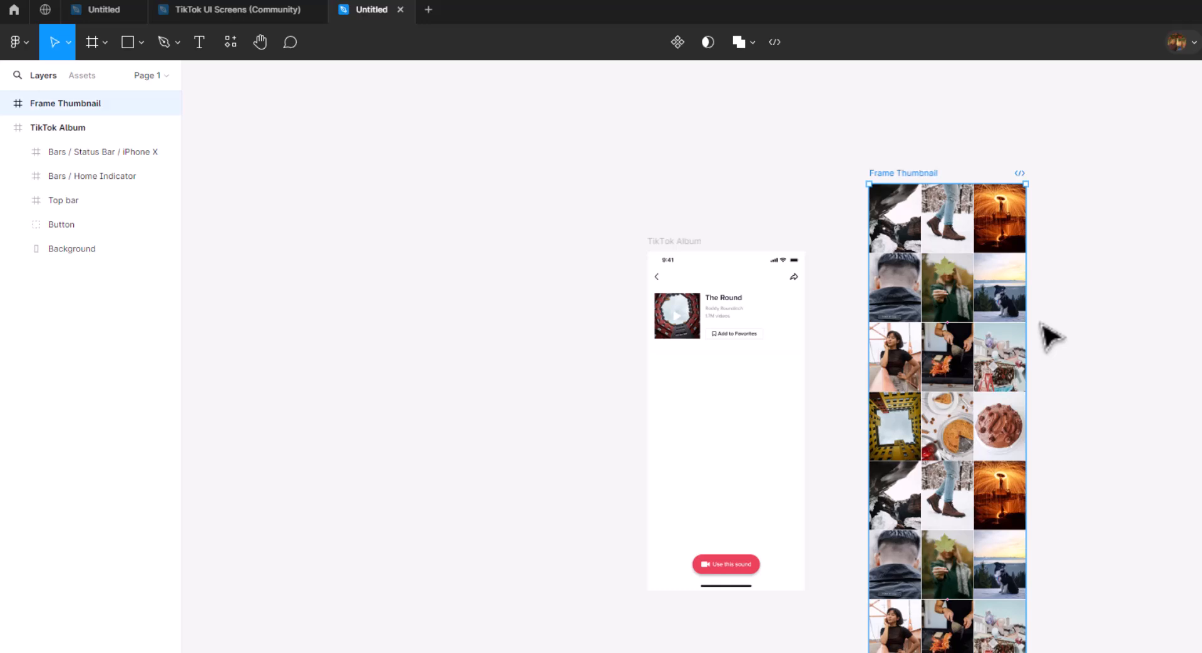
left_click(1051, 236)
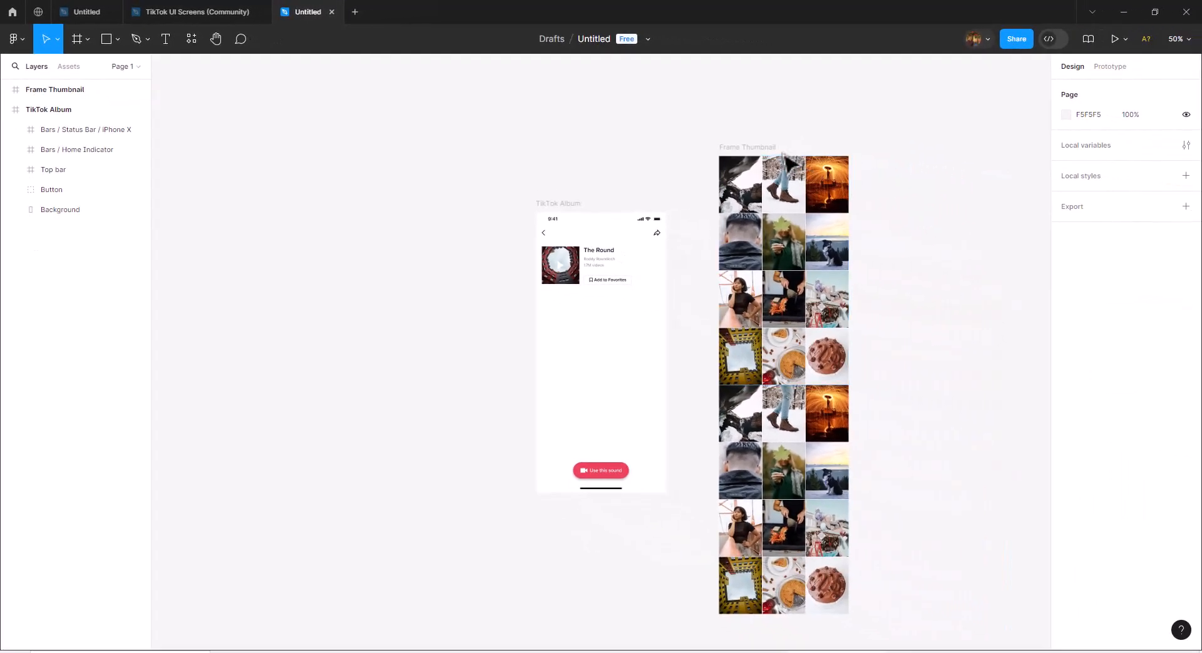
Shift Frame Thumbnail to about X 409, Y -571 and delete the "Use this sound" button from the TikTok Album frame.
left_click_drag(806, 156, 783, 169)
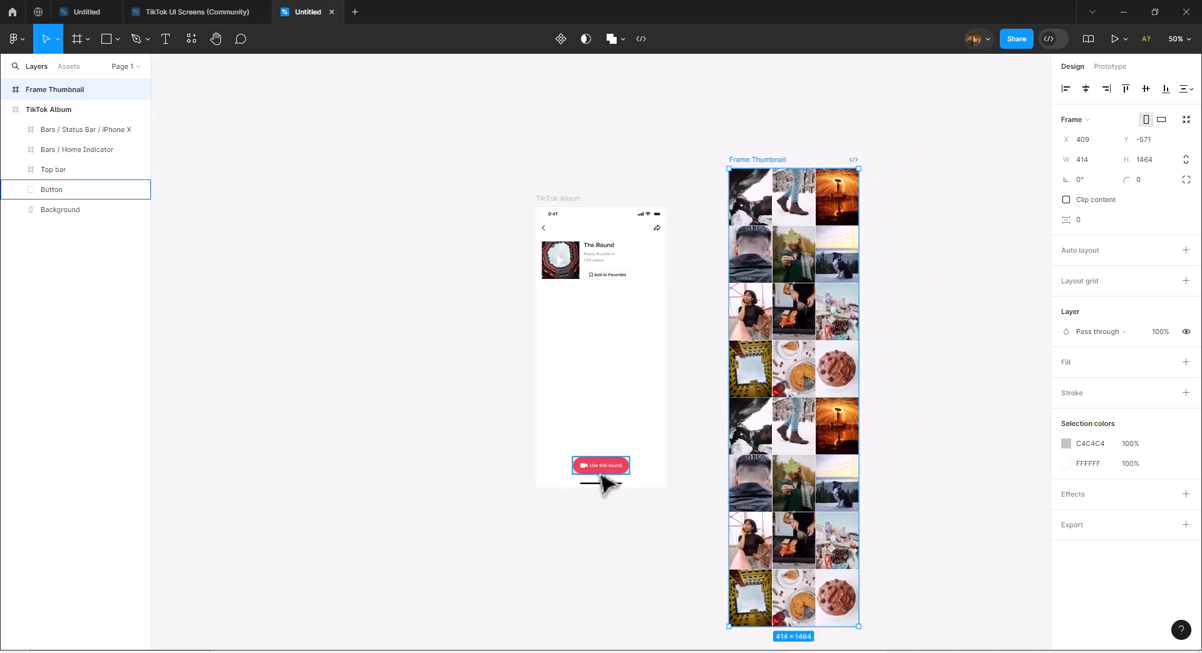
left_click(601, 466)
key("Delete")
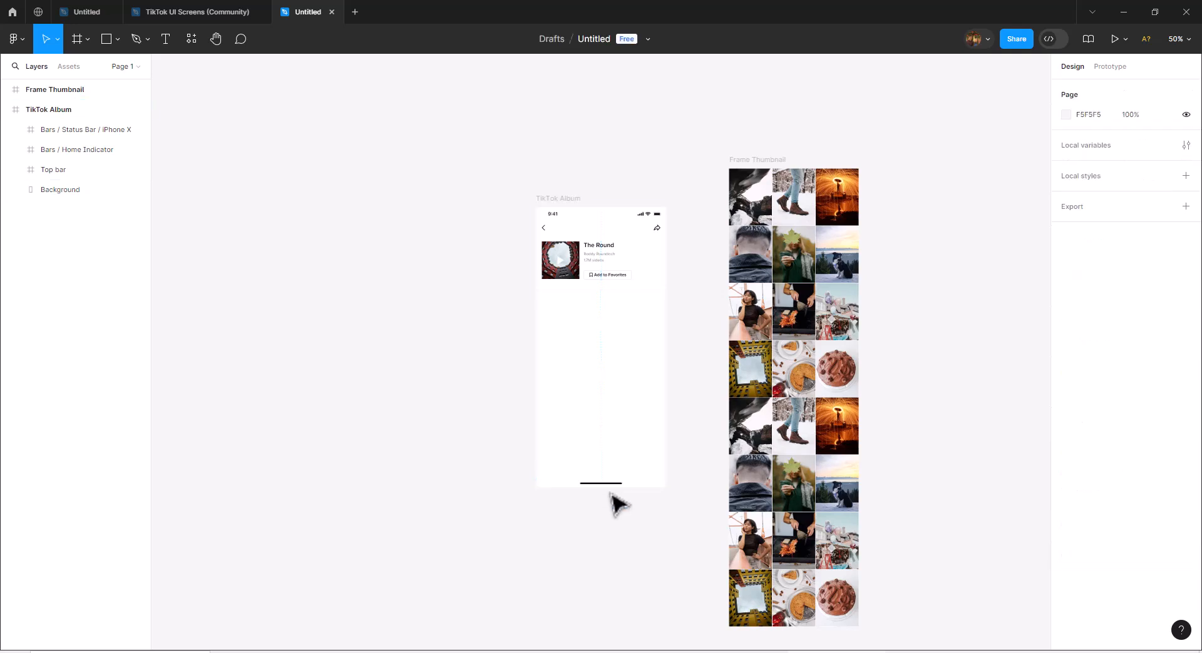
left_click_drag(739, 165, 547, 284)
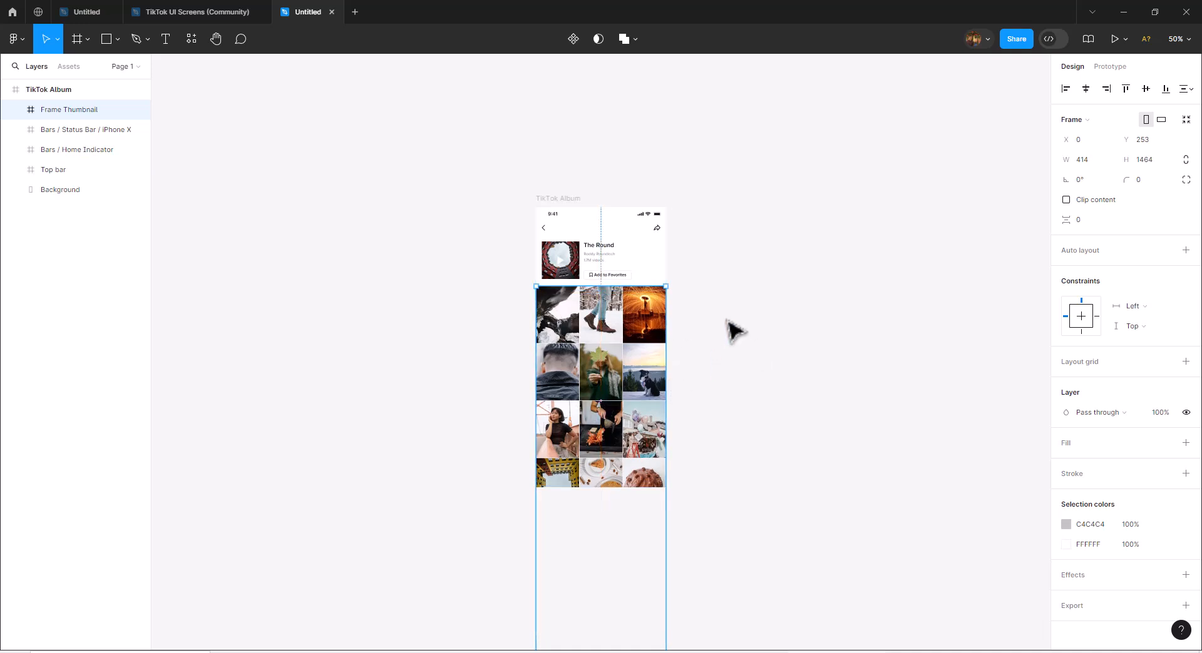
left_click(573, 199)
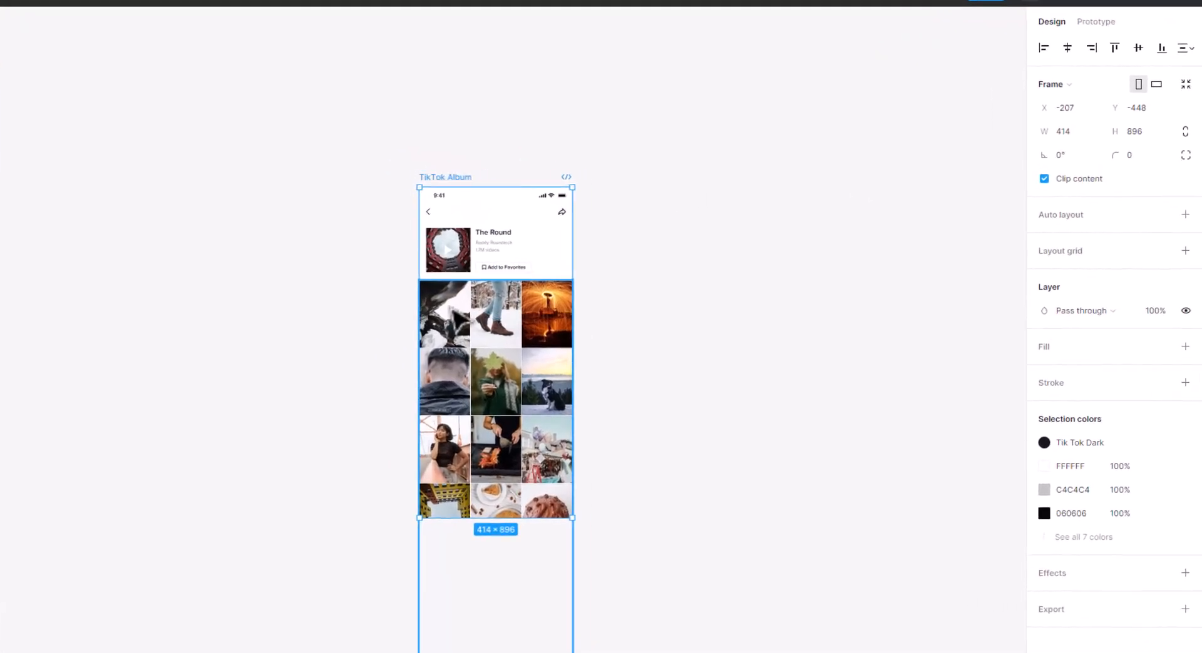
left_click_drag(527, 326, 459, 299)
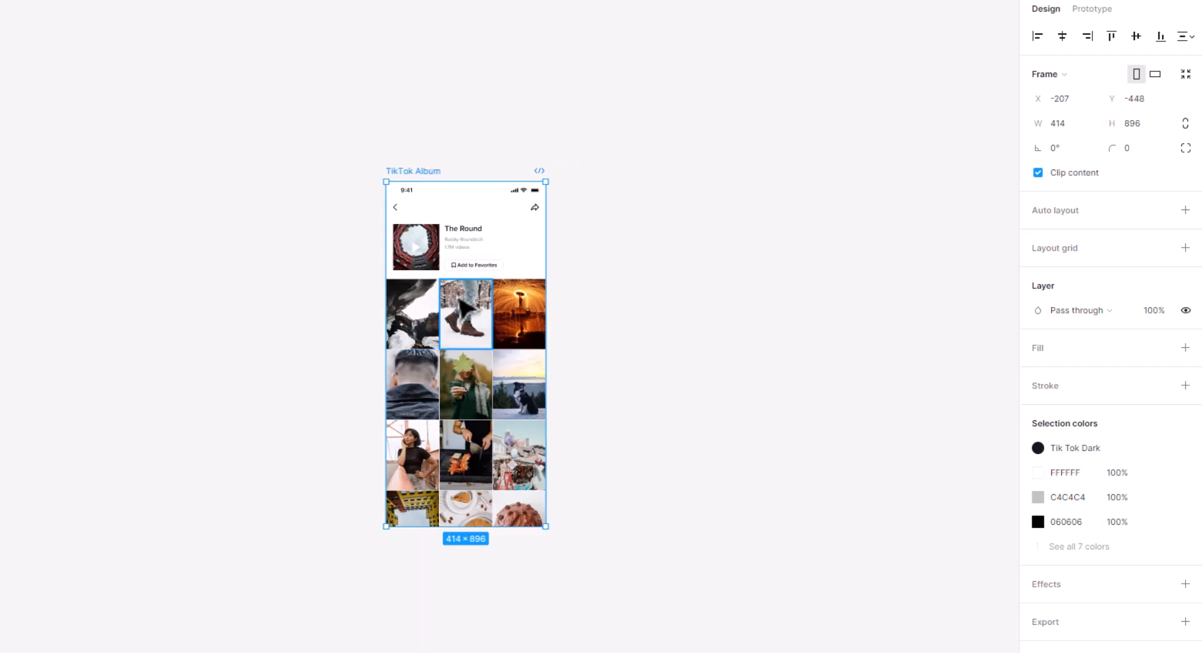
double_click(467, 310)
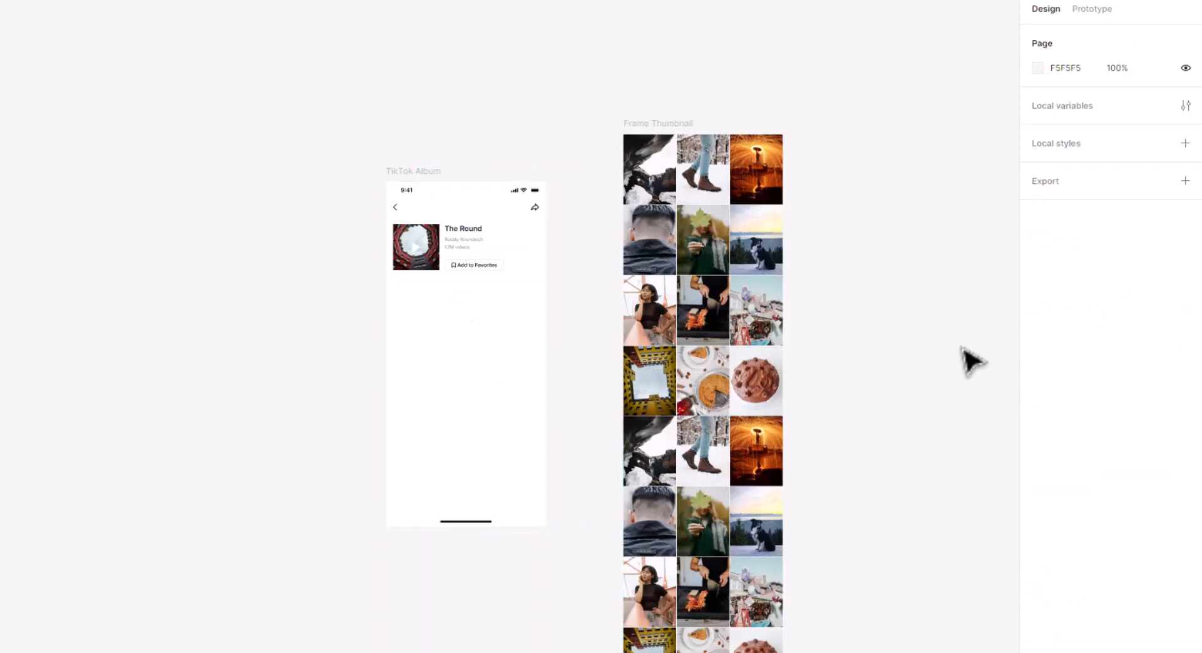
Turn on content clipping for the TikTok Album frame and nest Frame Thumbnail inside it below the album header at X 0, Y 264.
left_click(438, 176)
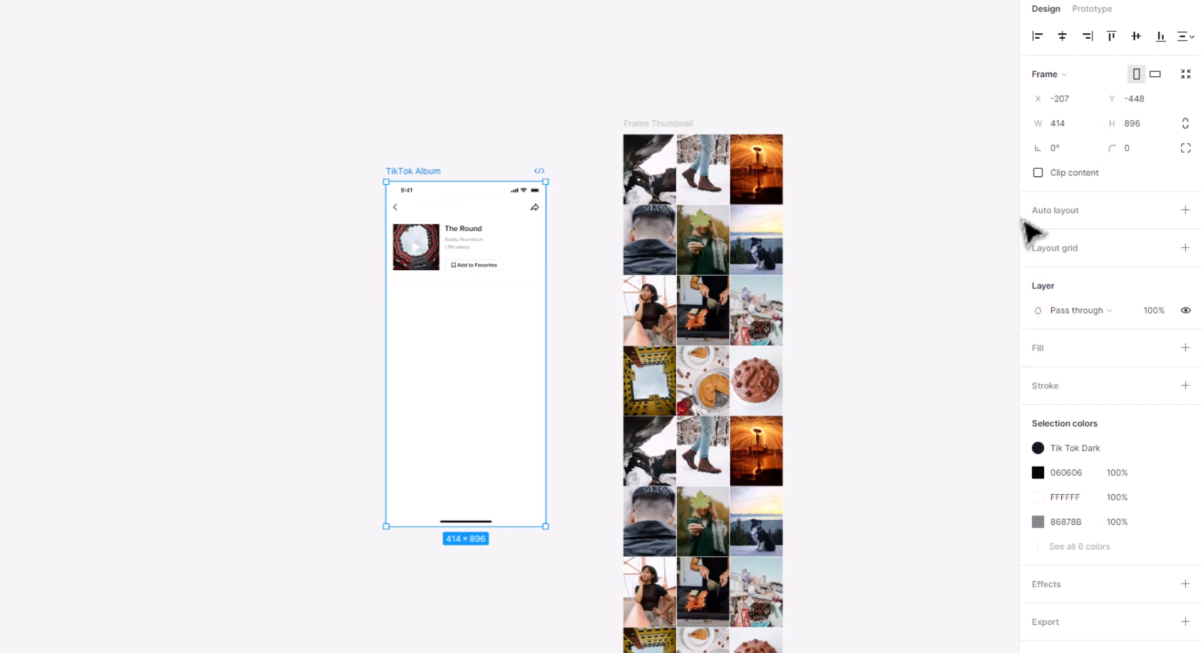
left_click(1037, 174)
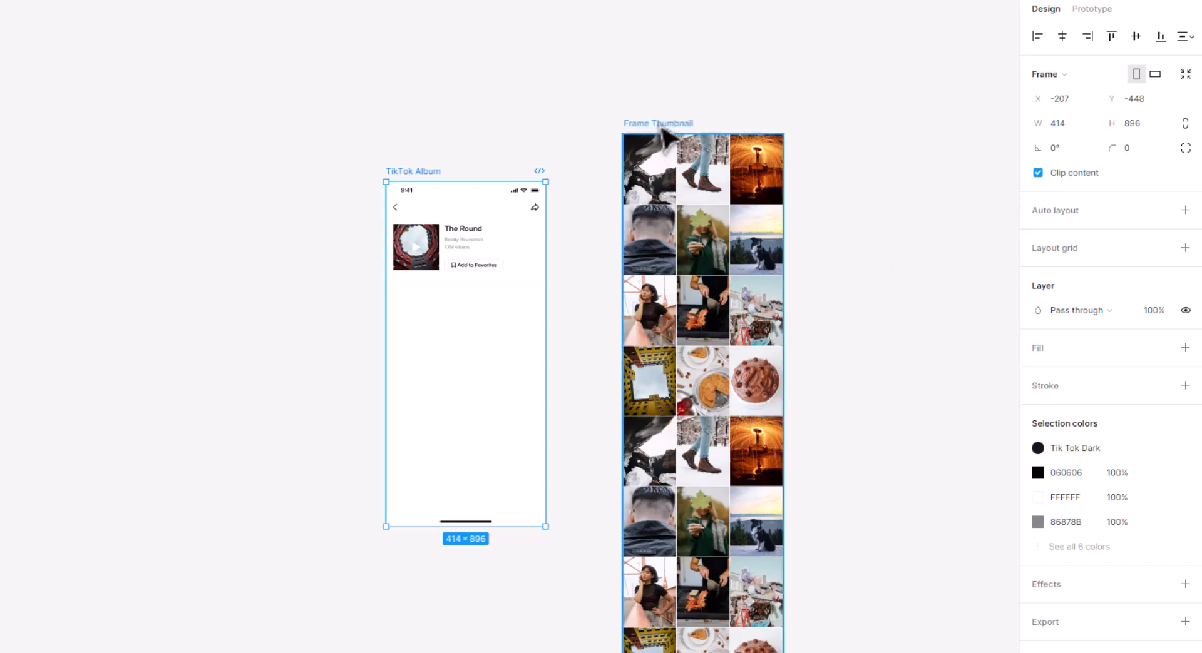
left_click_drag(662, 128, 424, 275)
left_click(625, 269)
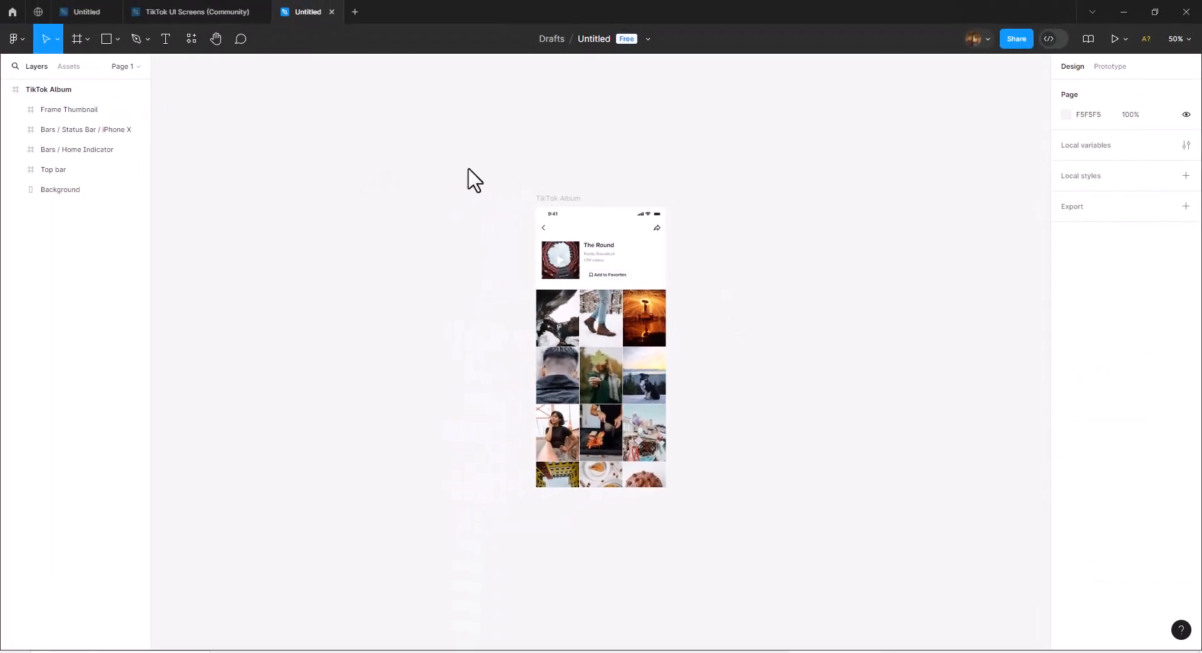
Reorder Frame Thumbnail to sit between Top bar and Background in the layer stack, and shorten it to 414 × 617.
scroll(474, 181, "down", 3)
key("shift+e")
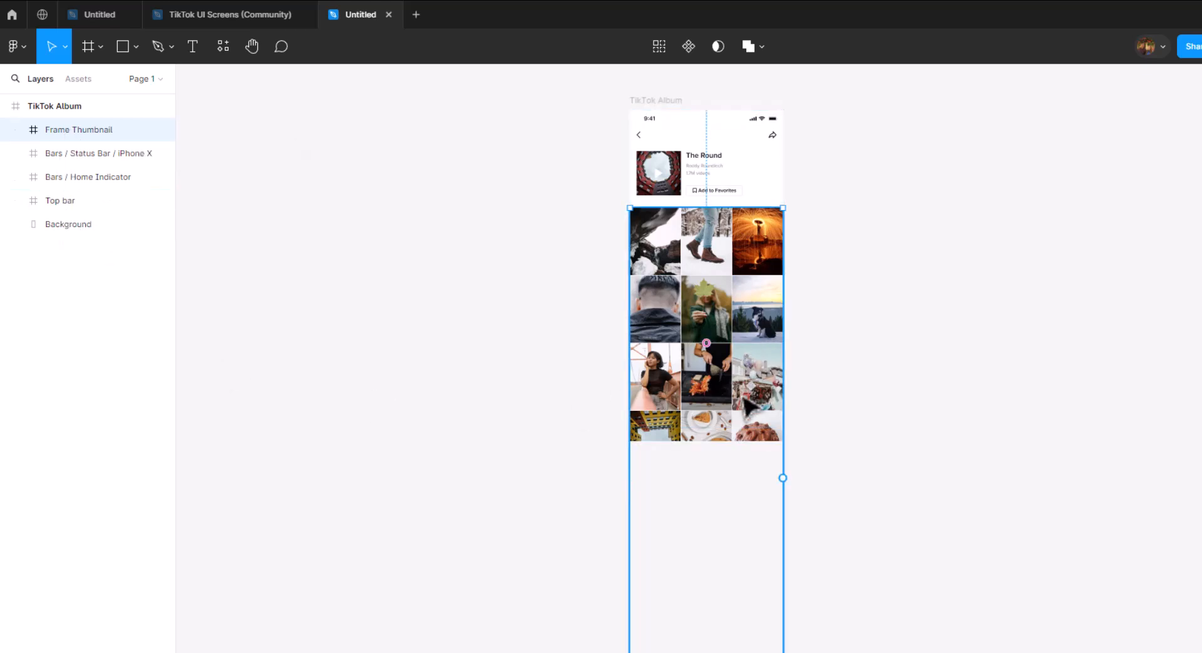
left_click_drag(51, 130, 69, 218)
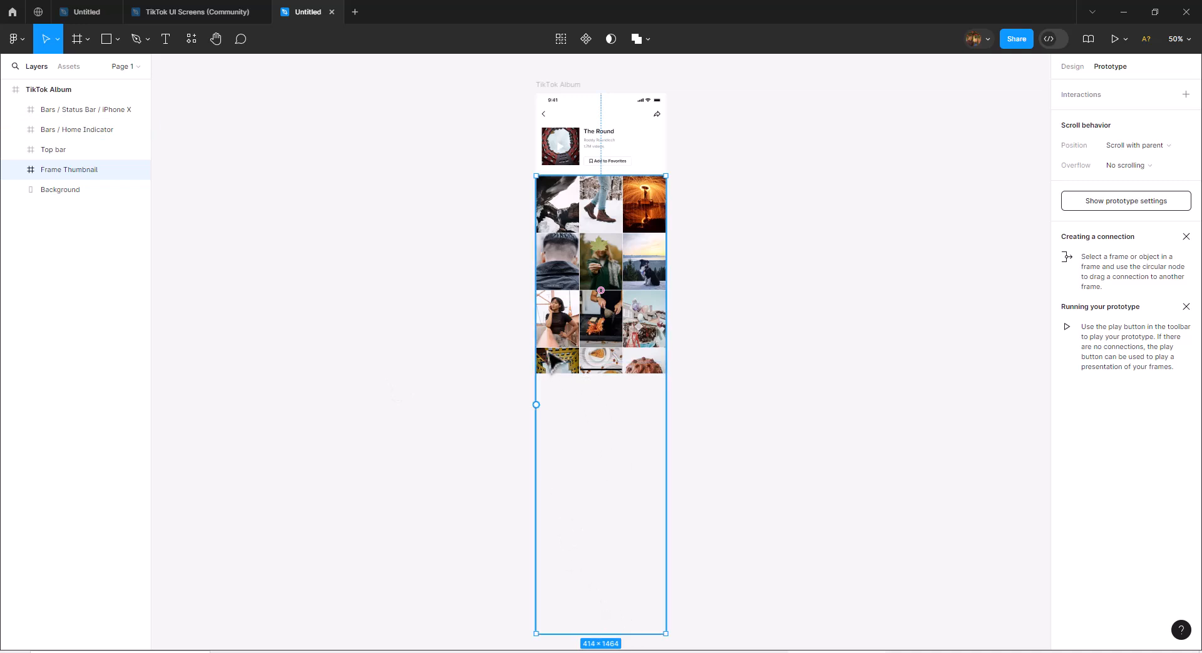
left_click_drag(632, 632, 613, 369)
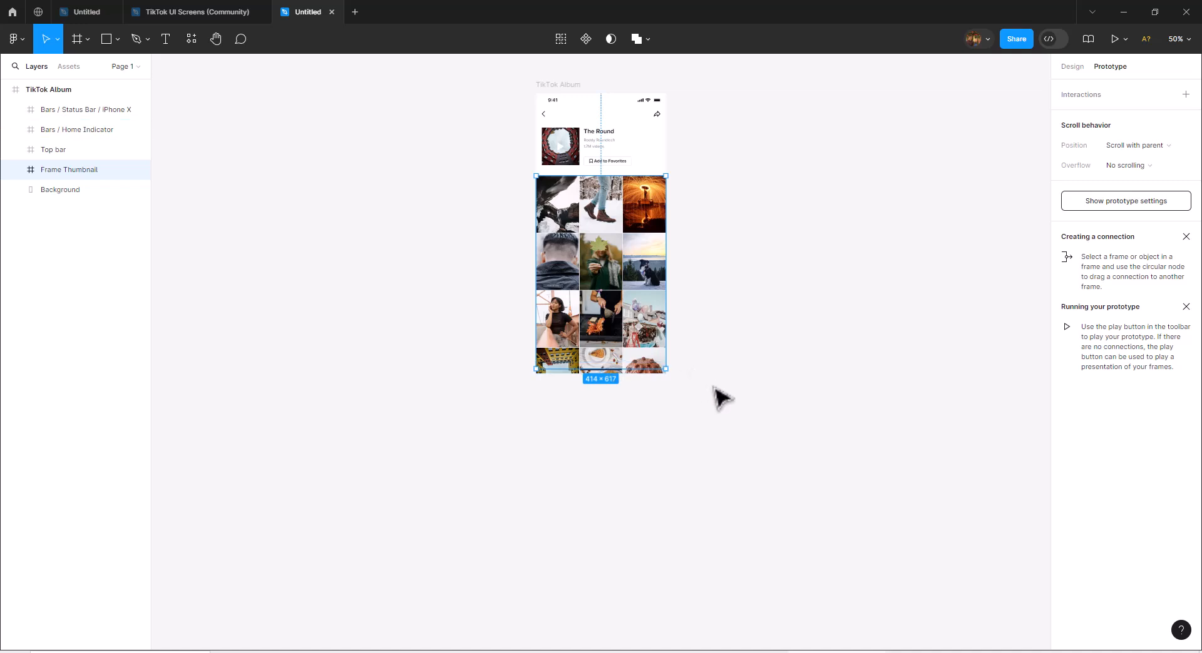
Set Frame Thumbnail's prototype scroll overflow to Vertical.
scroll(720, 398, "up", 2)
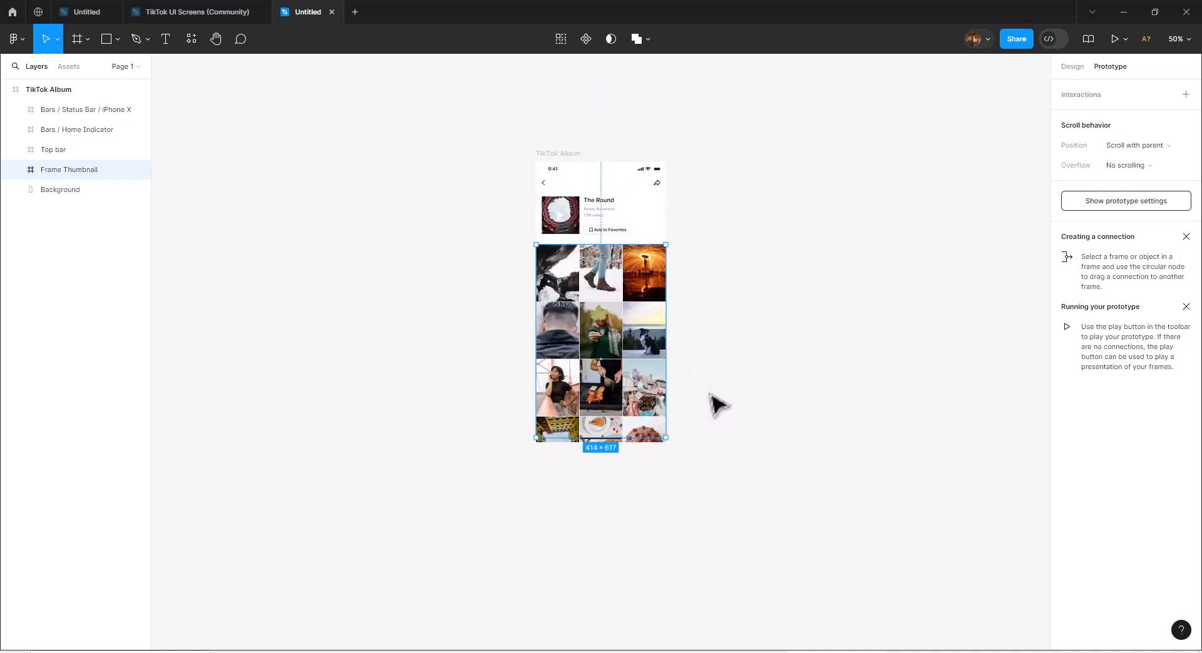
left_click(1184, 41)
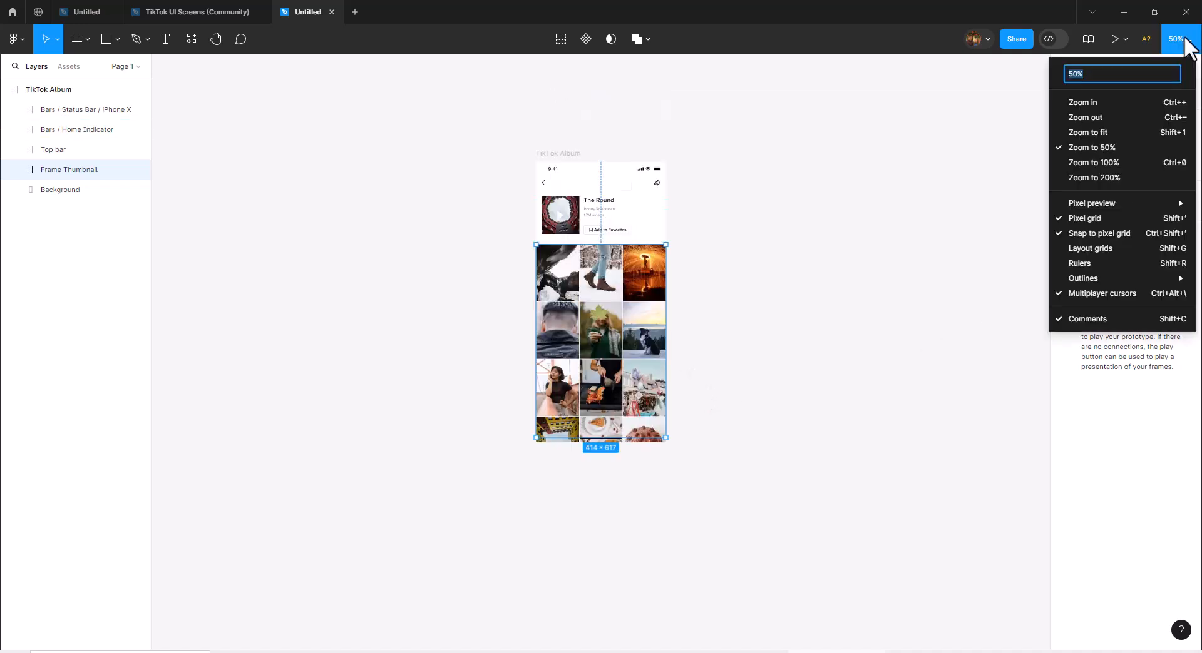
left_click(1150, 102)
scroll(942, 224, "up", 4)
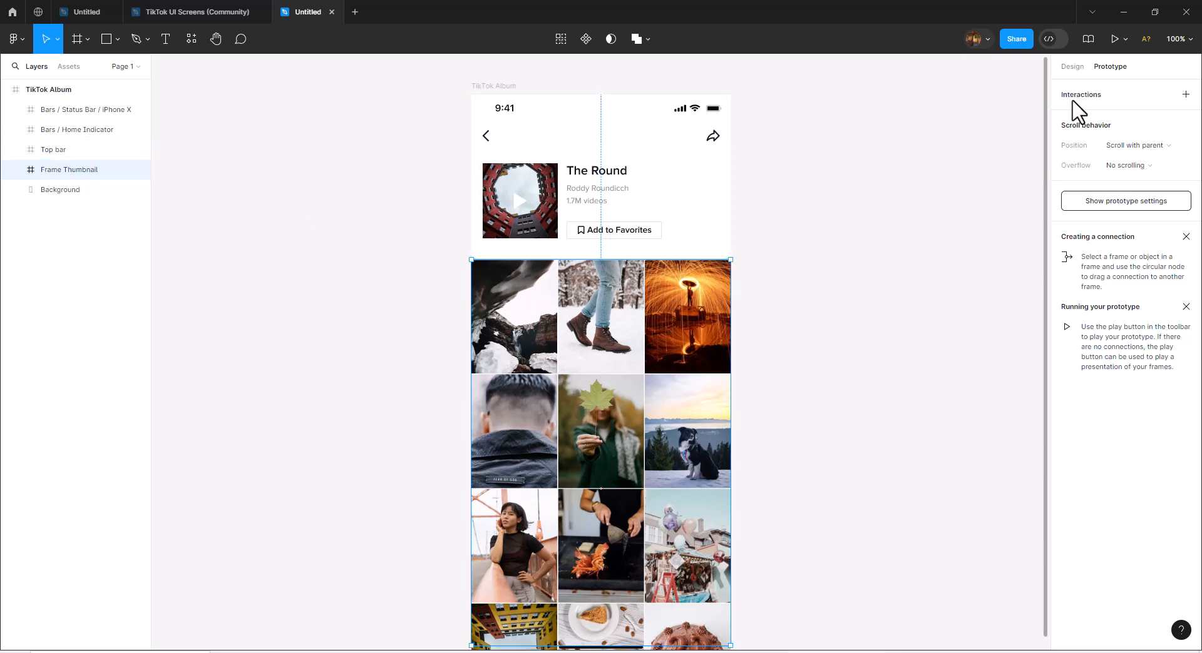
left_click(1073, 67)
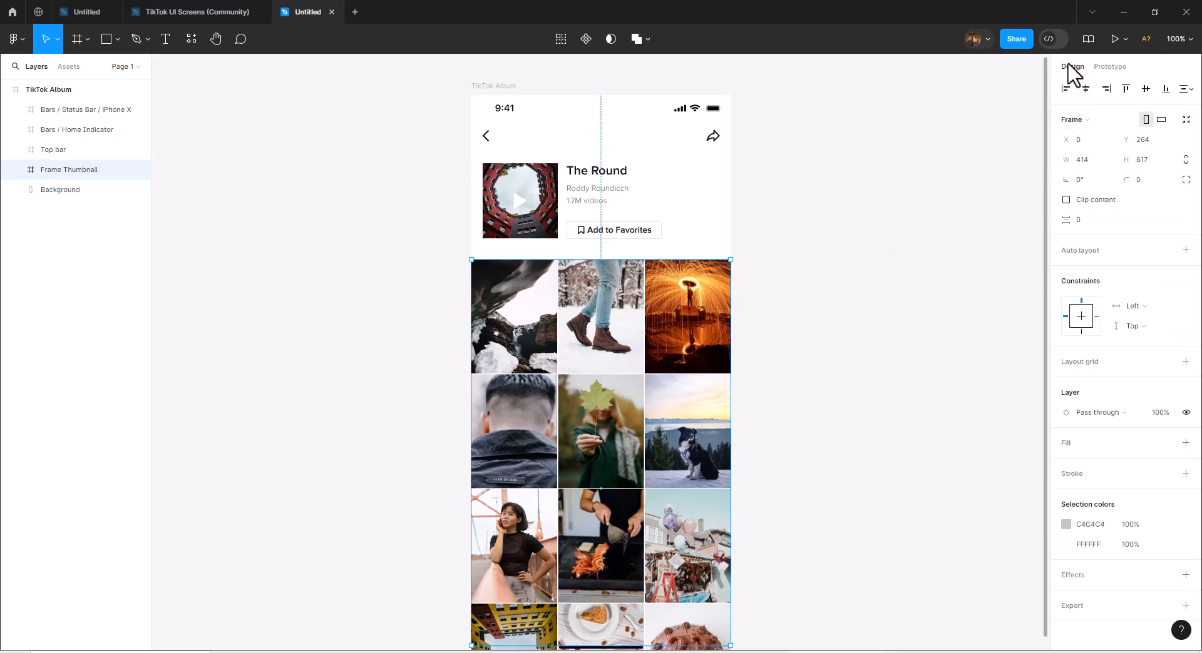
left_click(1100, 69)
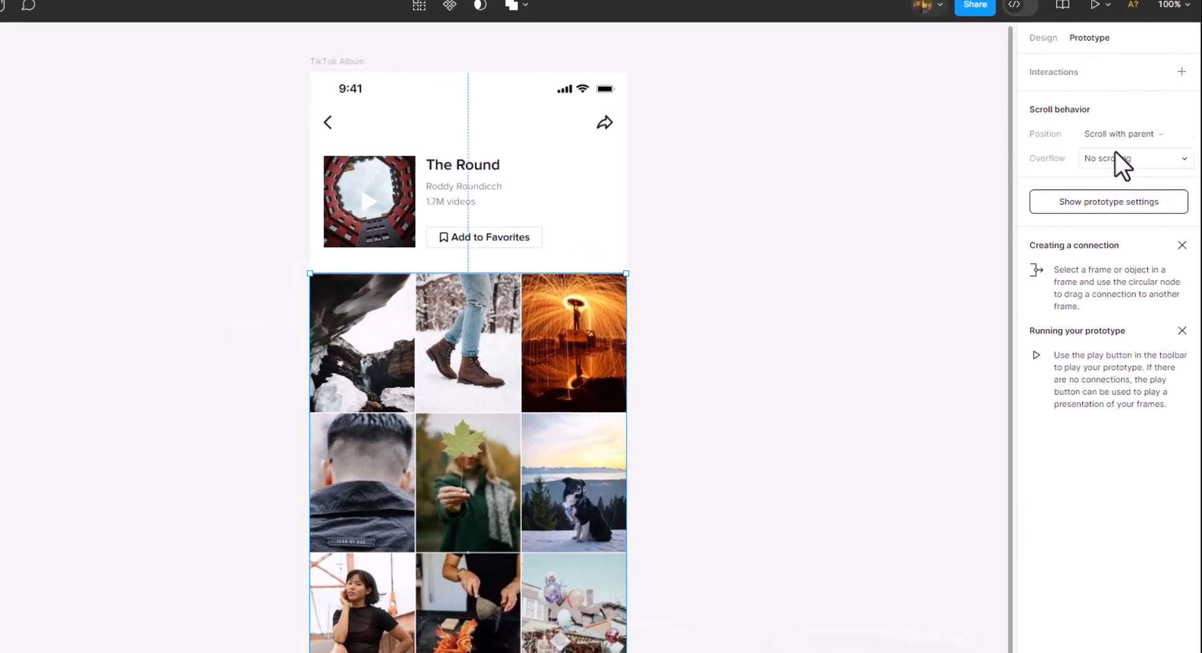
left_click(1118, 159)
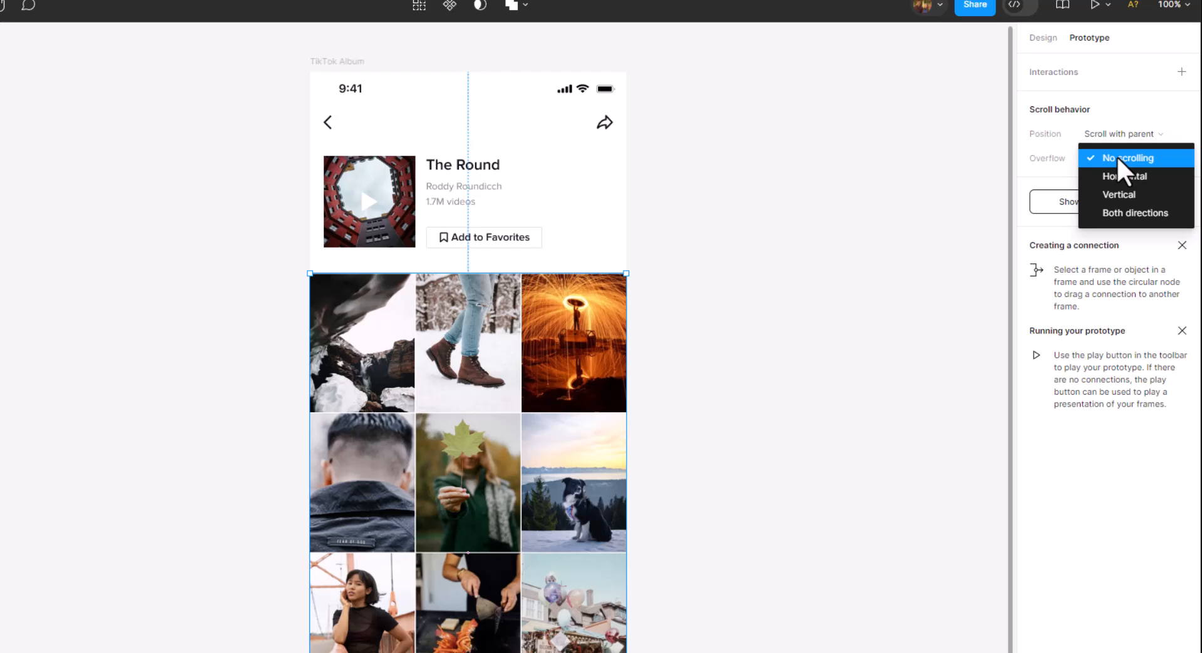
left_click(1129, 193)
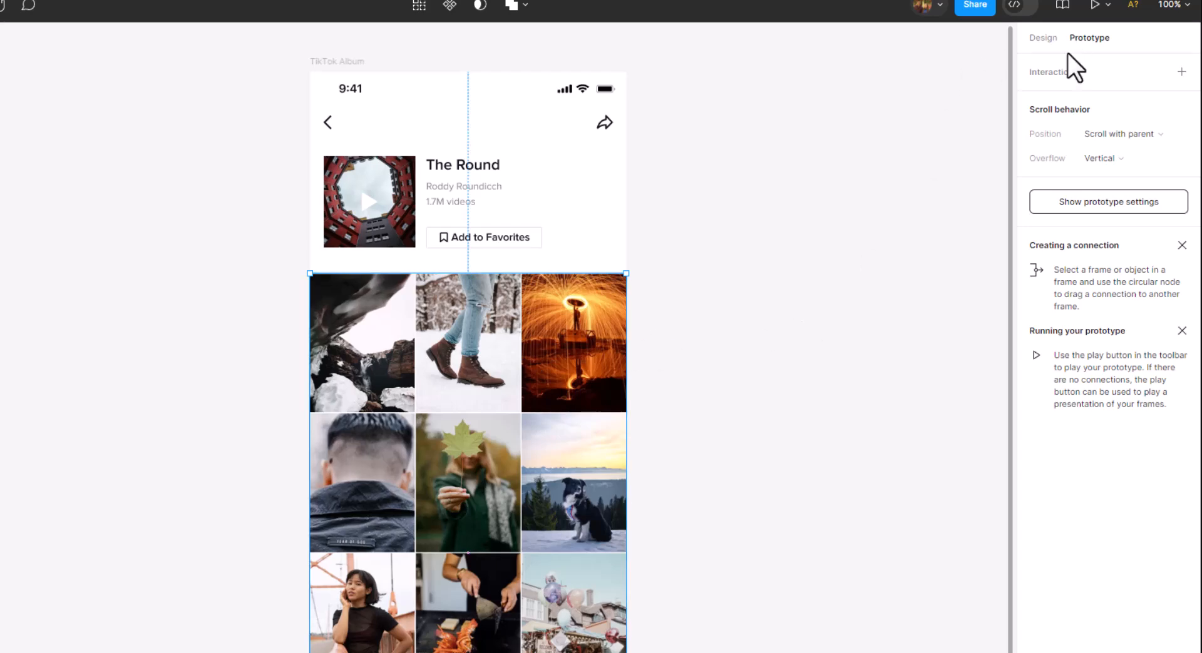
Present the prototype and scroll the thumbnail grid up and down to check its vertical scrolling under the fixed header.
left_click(1090, 9)
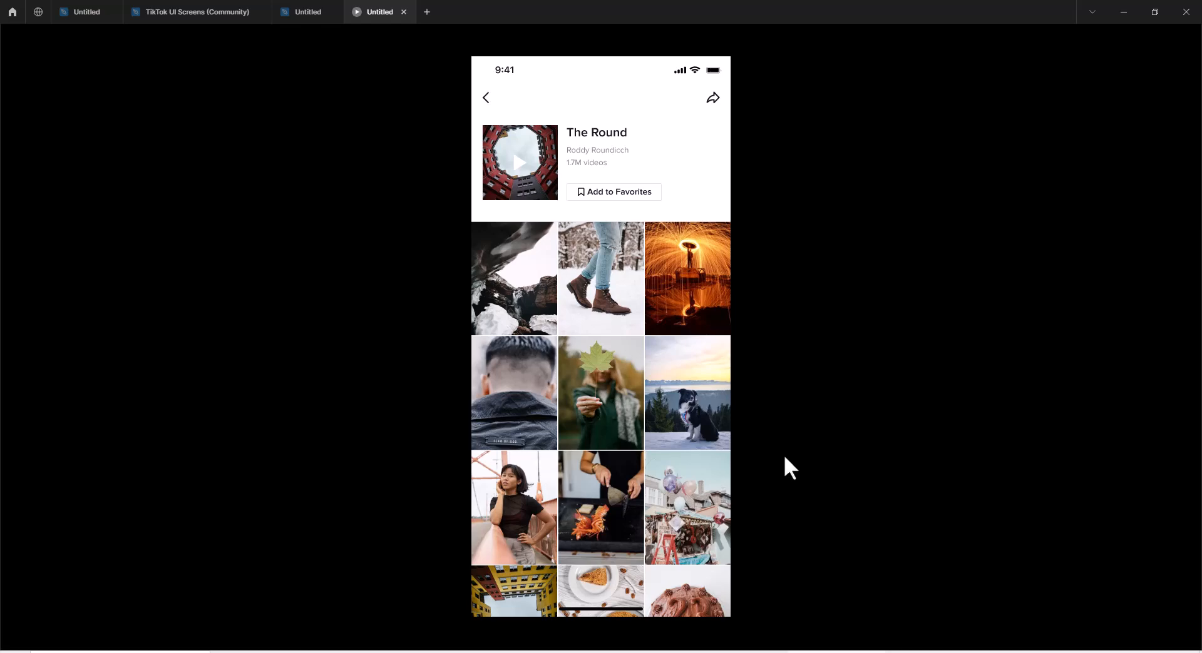
scroll(614, 321, "down", 3)
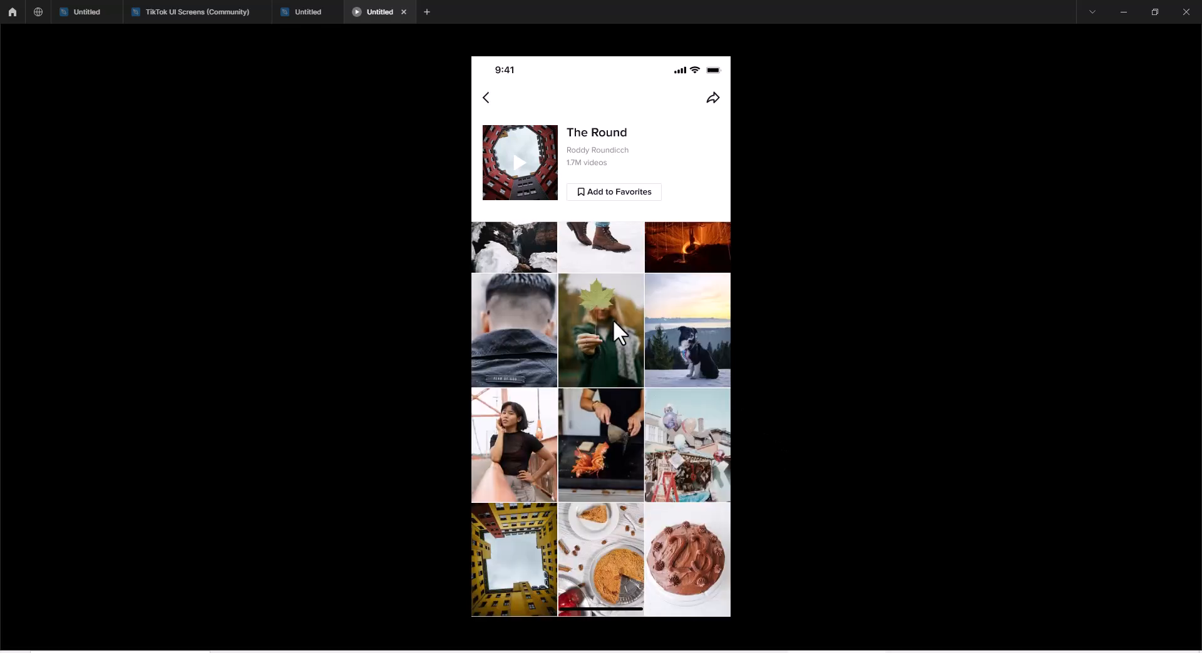
left_click_drag(613, 319, 619, 343)
scroll(668, 368, "up", 2)
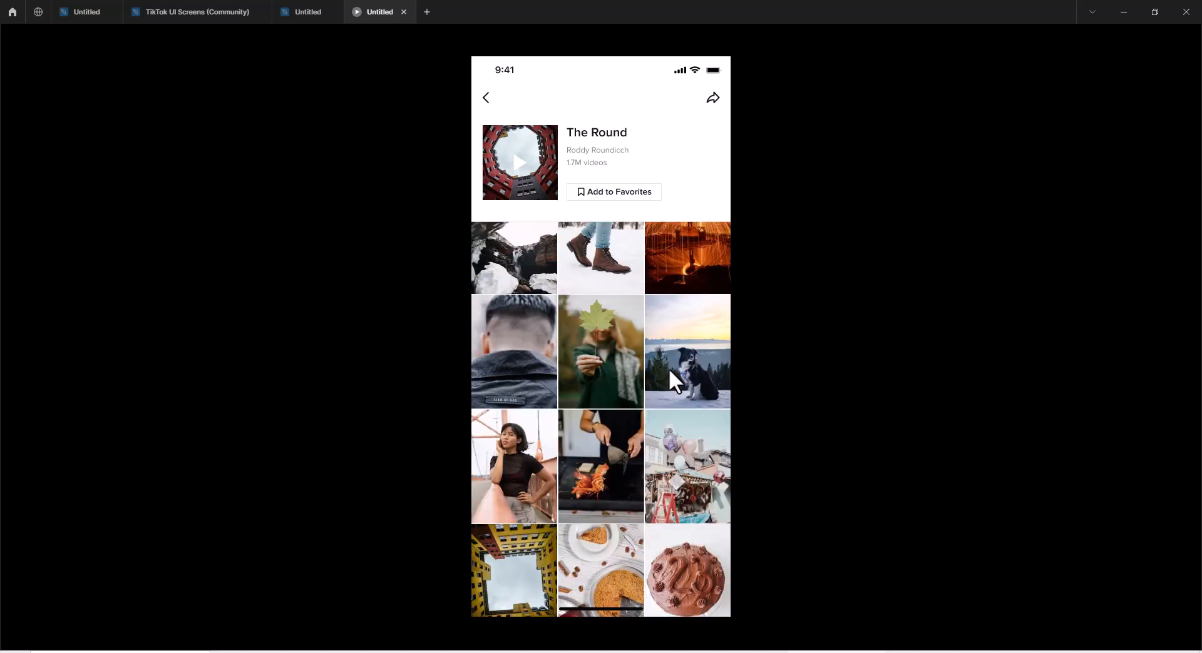
scroll(668, 368, "down", 10)
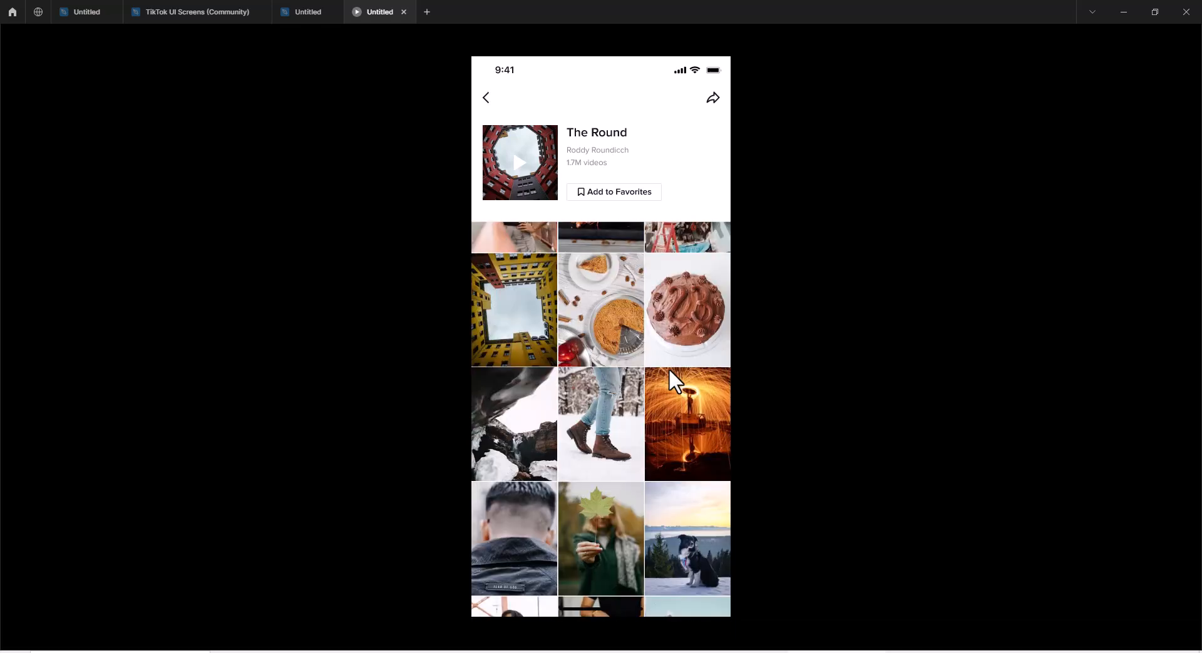
scroll(668, 368, "down", 10)
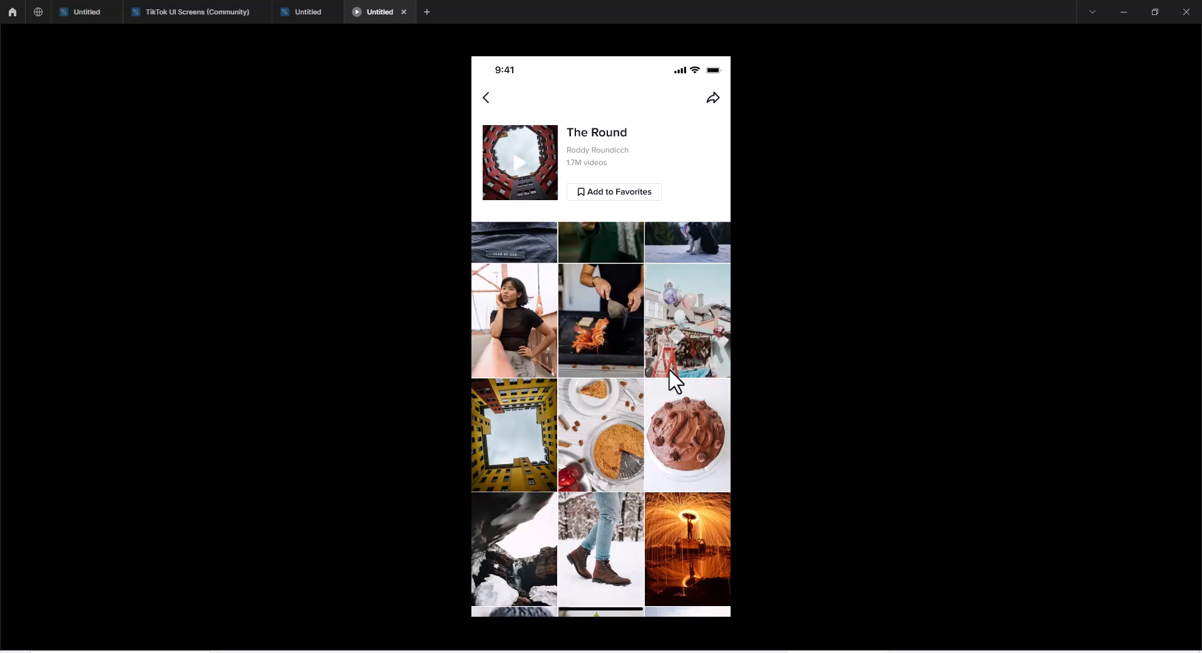
scroll(668, 368, "down", 5)
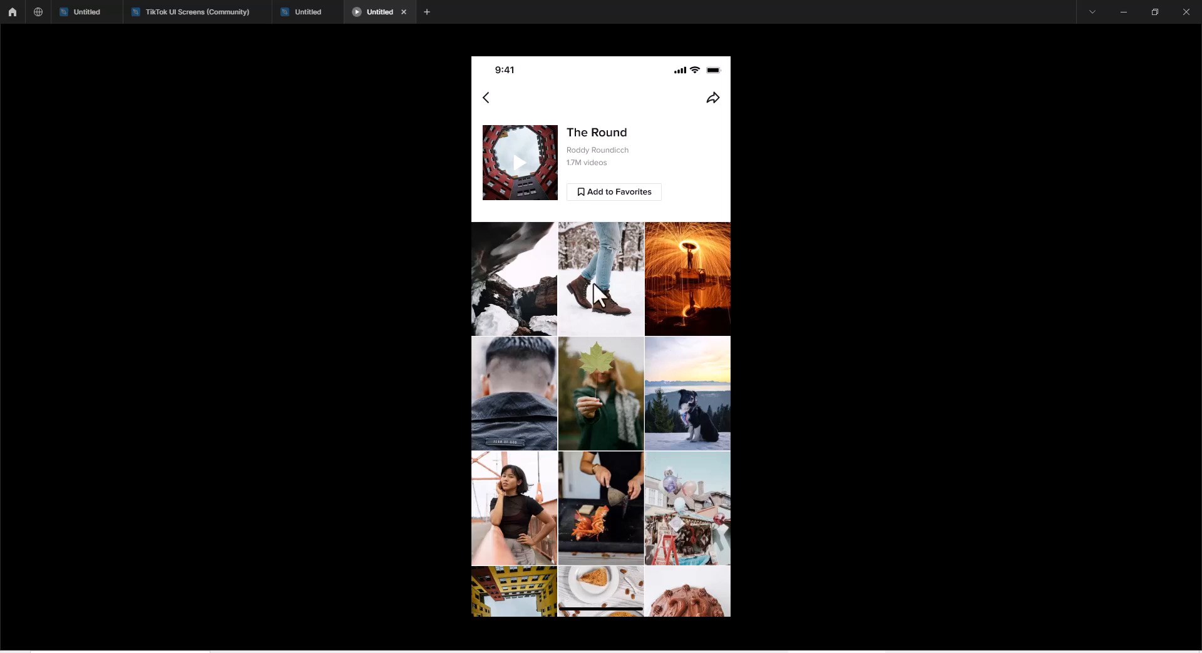
scroll(600, 376, "down", 3)
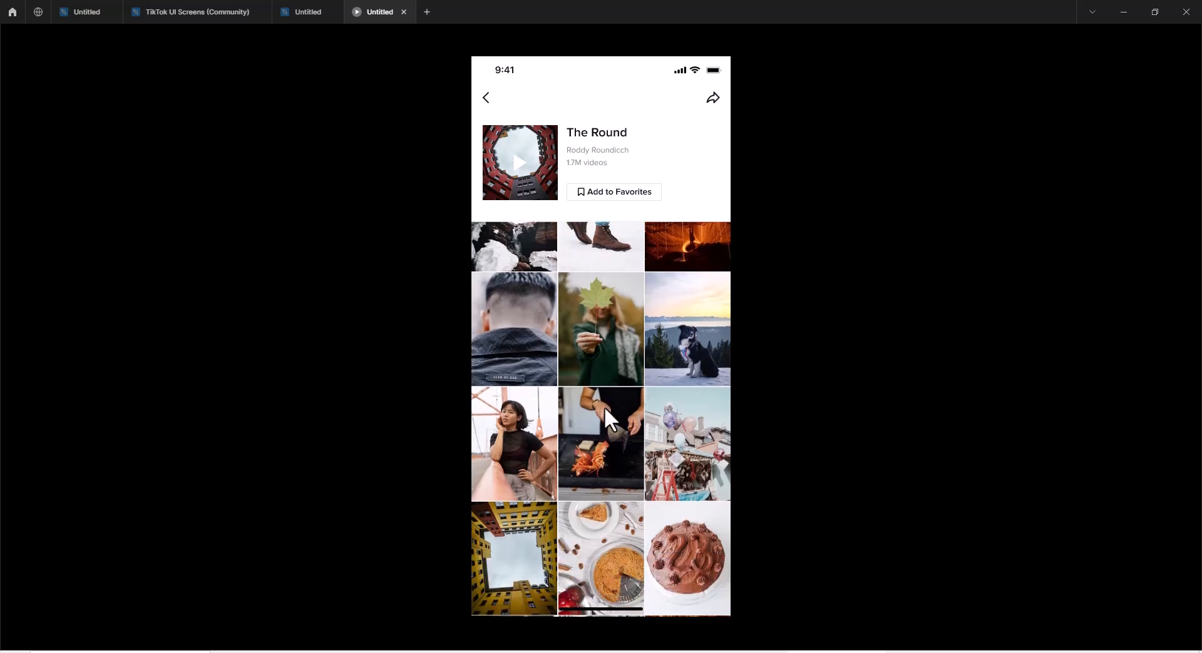
left_click_drag(624, 500, 636, 623)
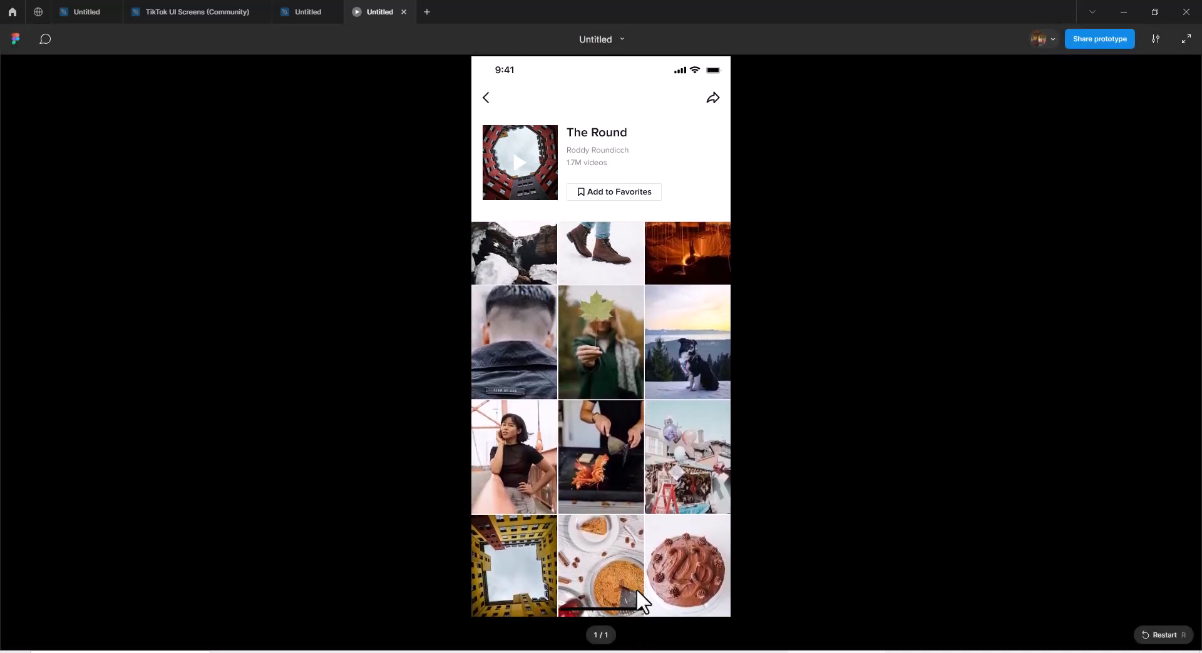